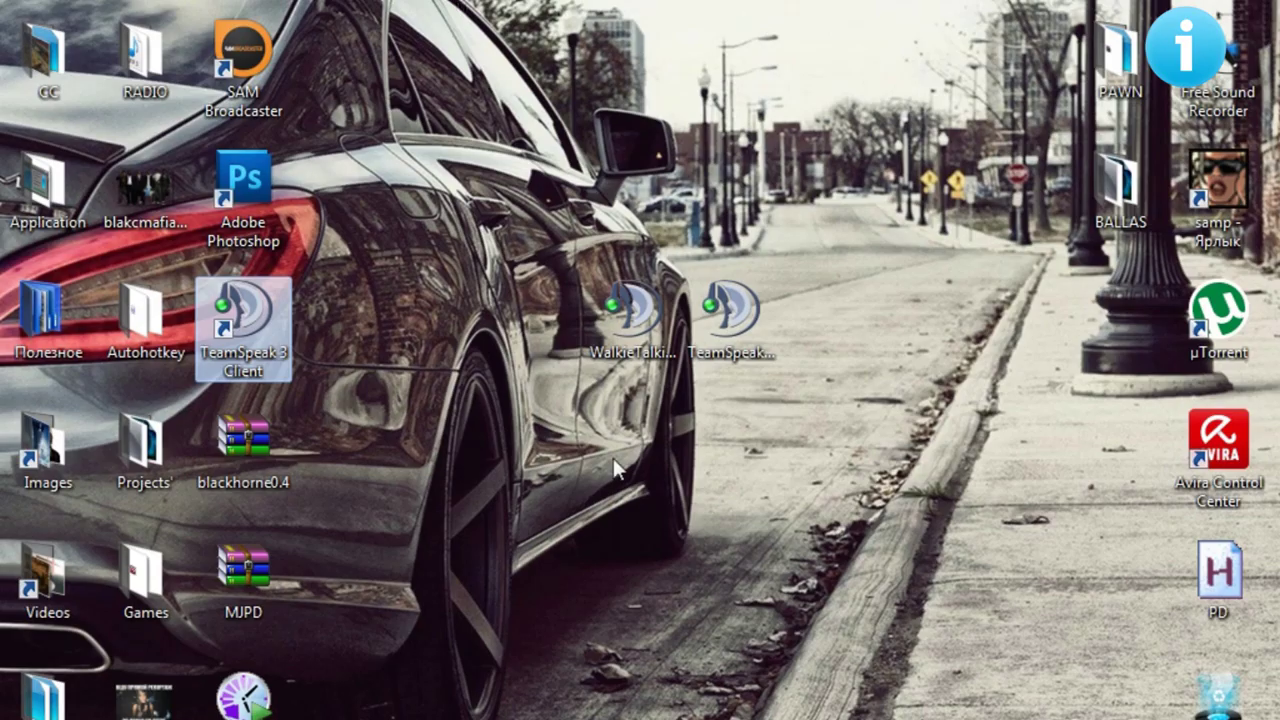
{"action": "double_click", "coordinate": [730, 312]}
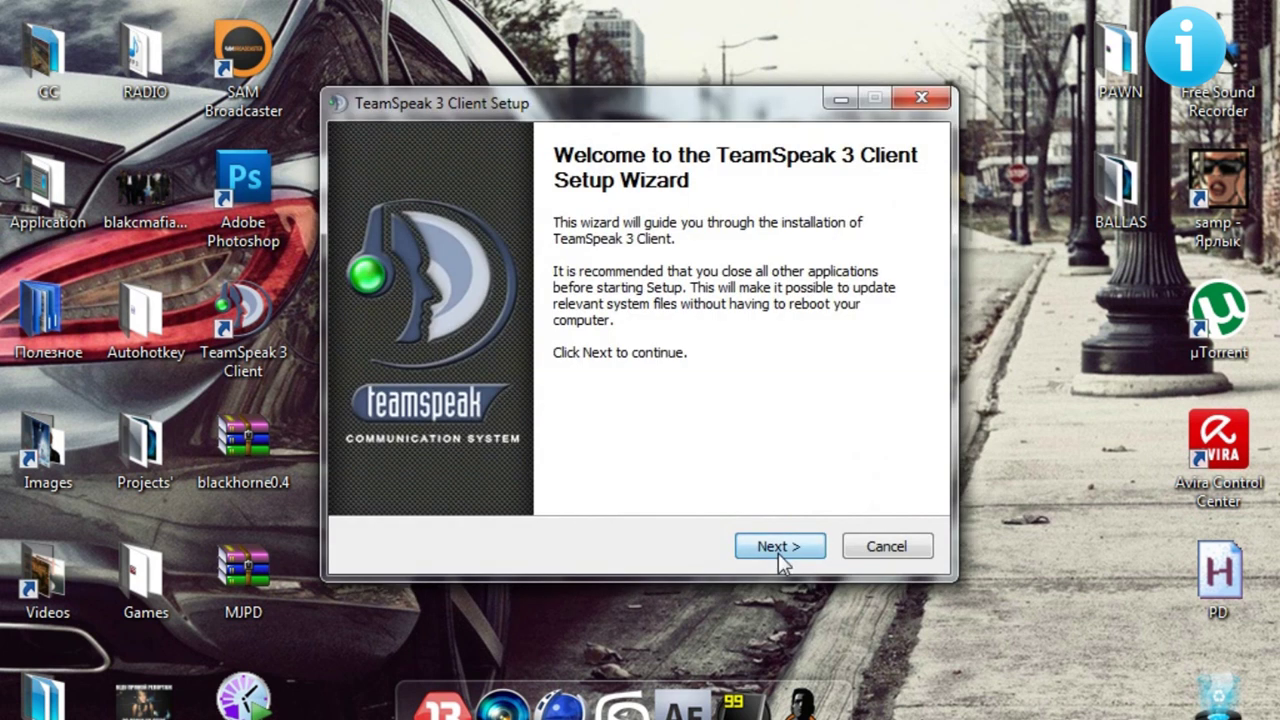
{"action": "left_click", "coordinate": [778, 552]}
{"action": "left_click", "coordinate": [778, 552]}
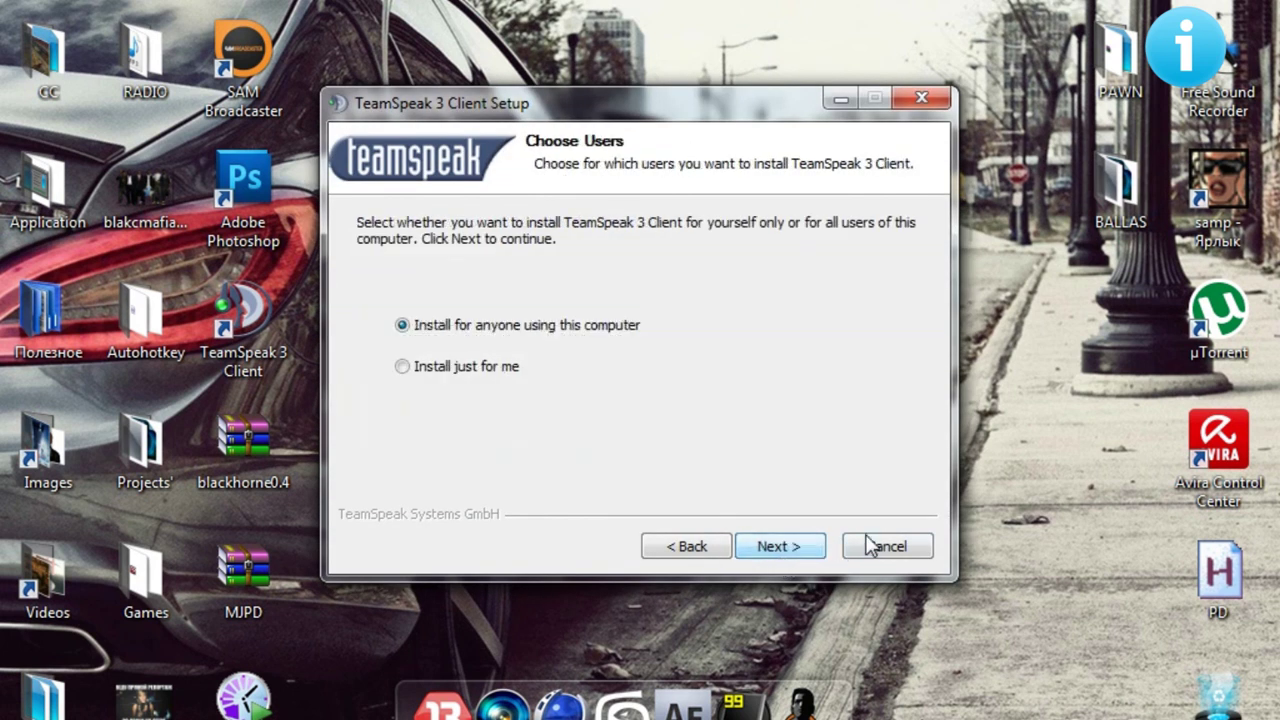
{"action": "left_click", "coordinate": [872, 546]}
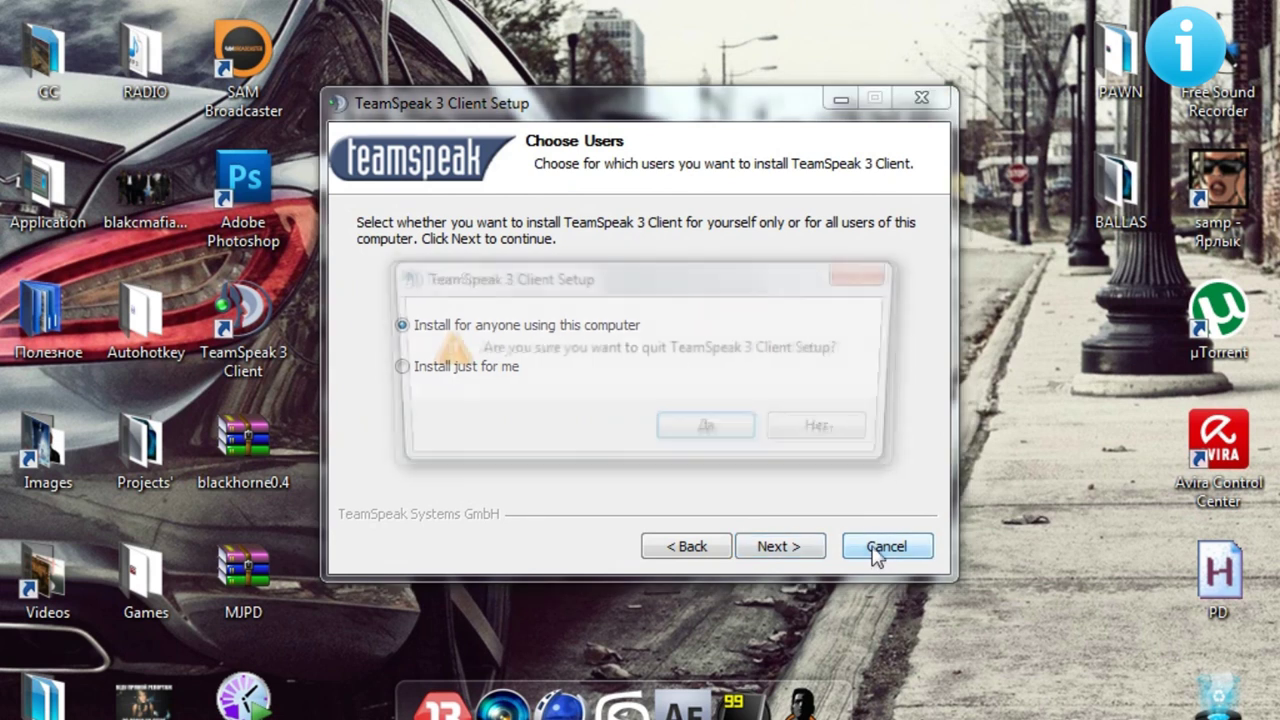
{"action": "left_click", "coordinate": [730, 440]}
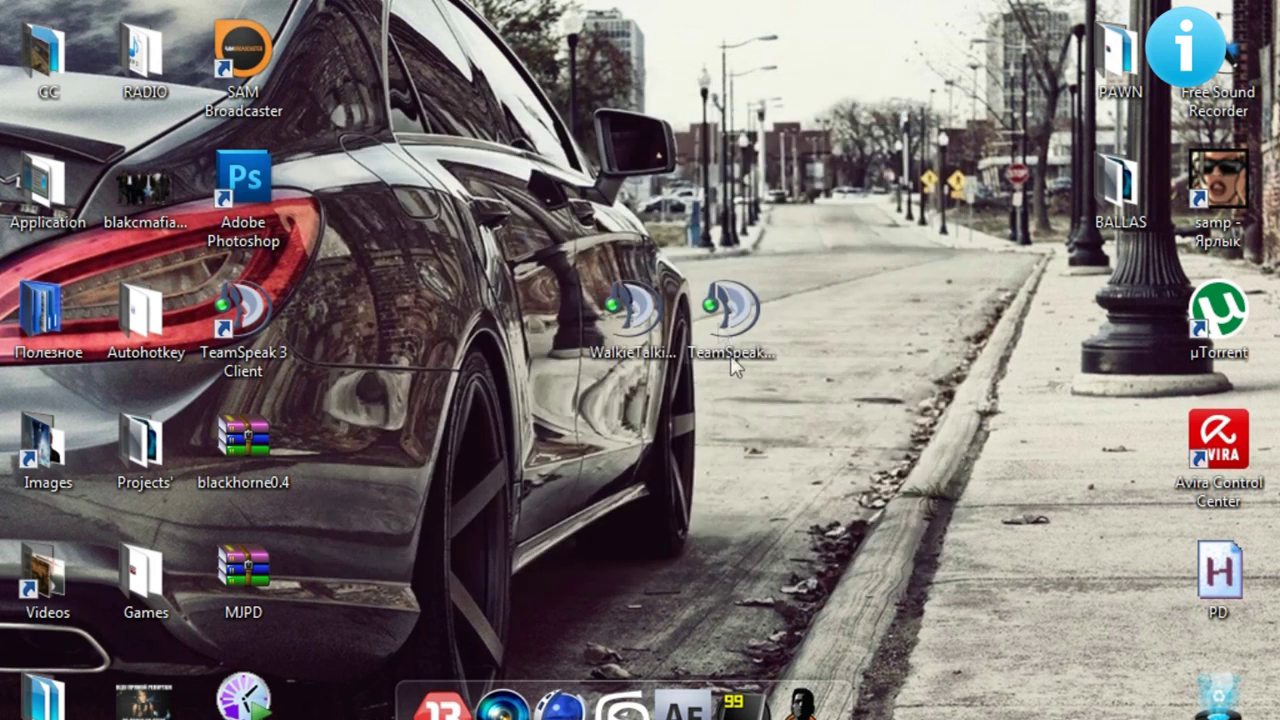
{"action": "left_click", "coordinate": [726, 318]}
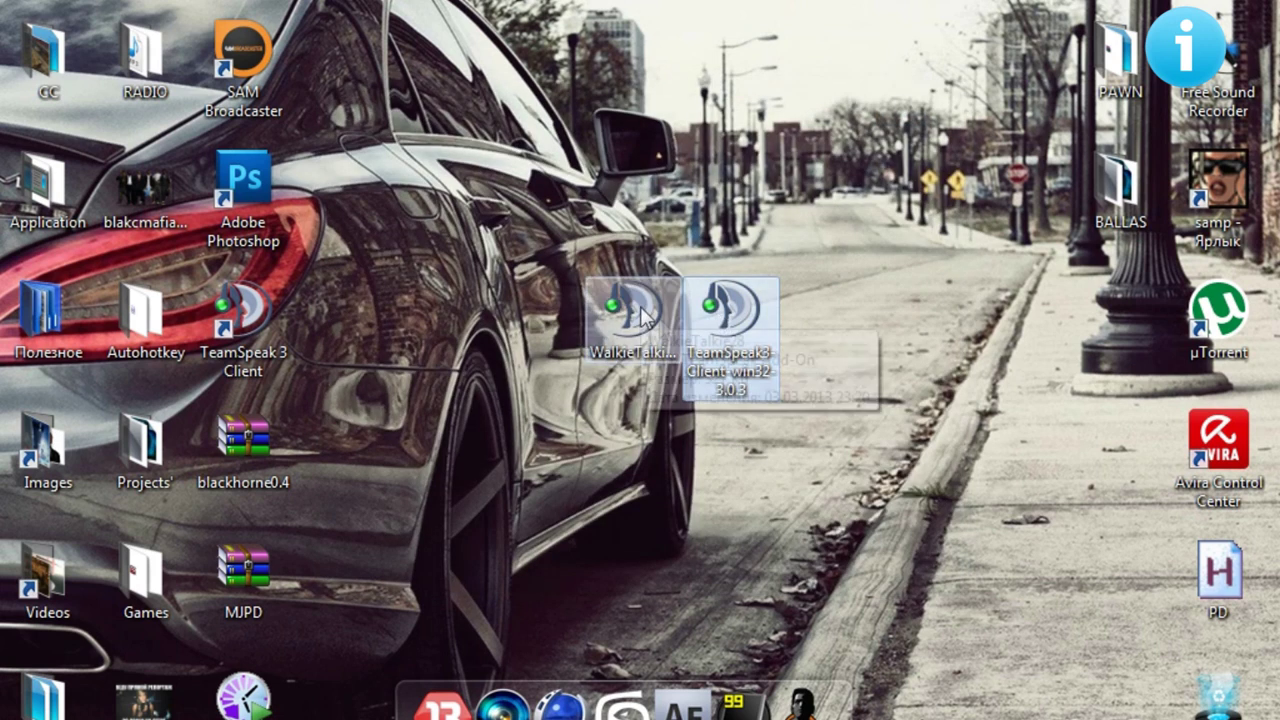
{"action": "mouse_move", "coordinate": [735, 335]}
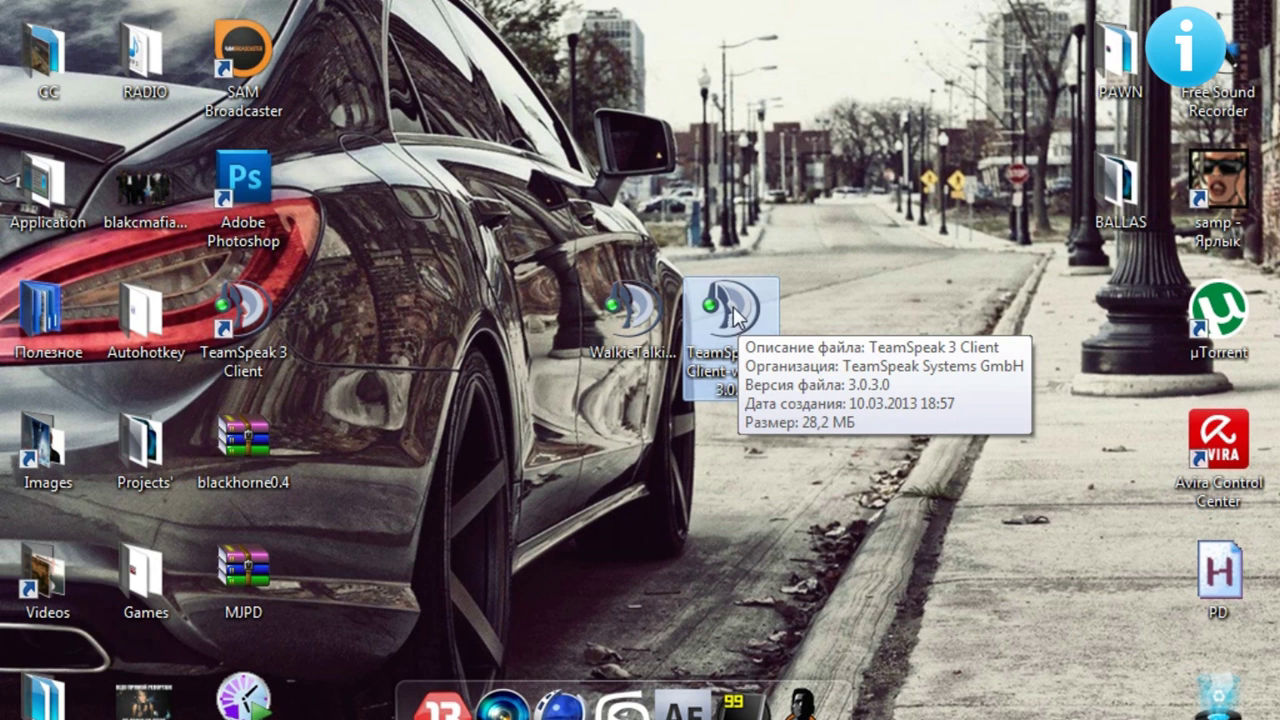
{"action": "left_click", "coordinate": [720, 208]}
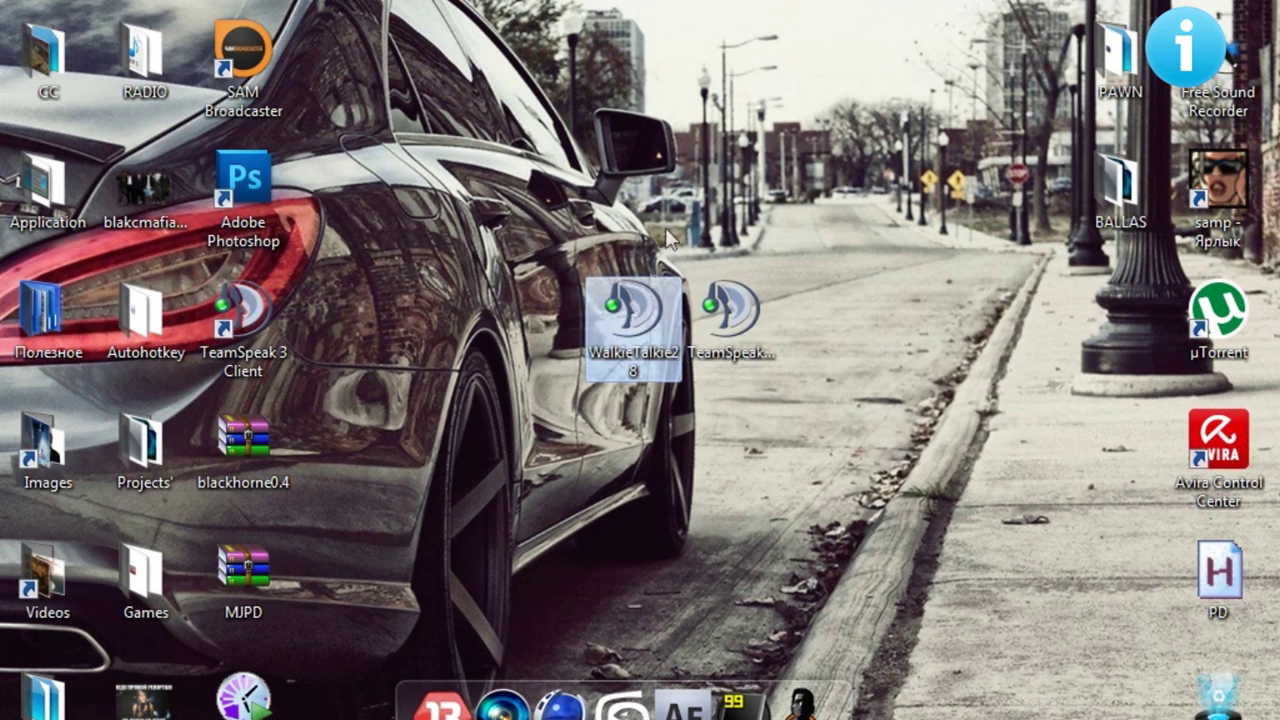
{"action": "left_click_drag", "start_coordinate": [670, 246], "coordinate": [724, 381]}
{"action": "left_click", "coordinate": [724, 381]}
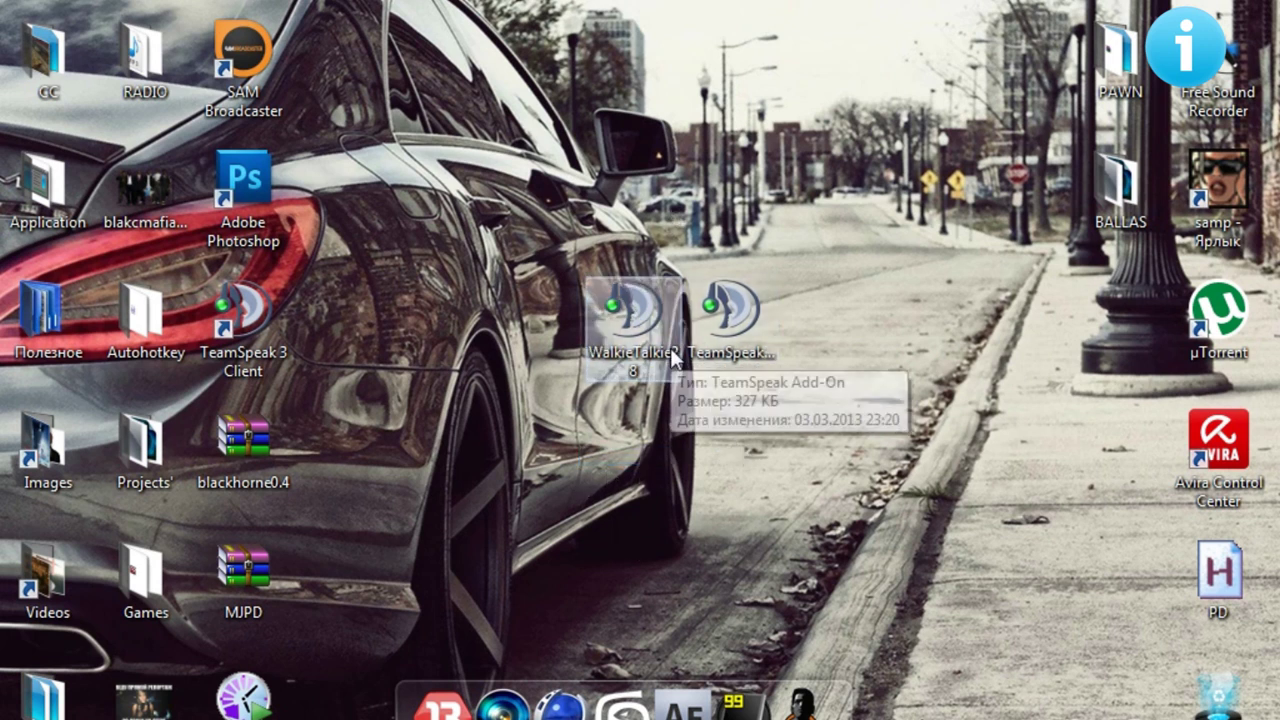
{"action": "left_click", "coordinate": [708, 330]}
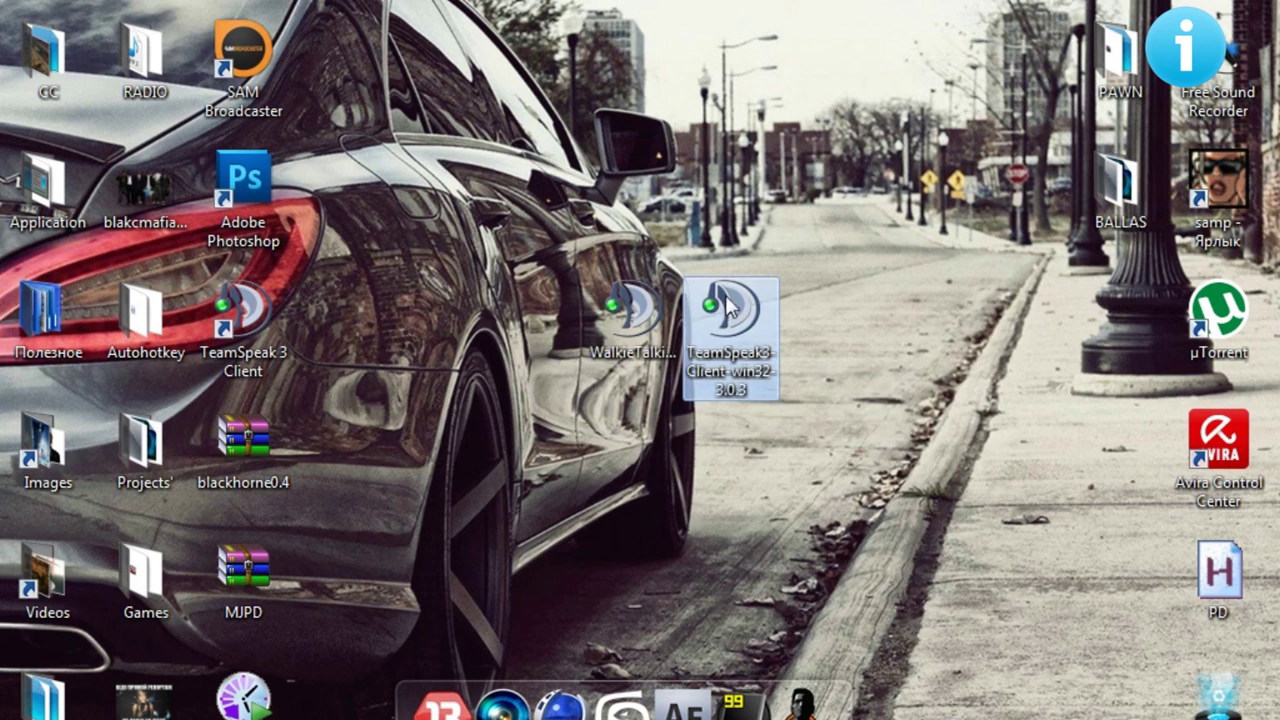
{"action": "left_click", "coordinate": [636, 320]}
{"action": "double_click", "coordinate": [640, 322]}
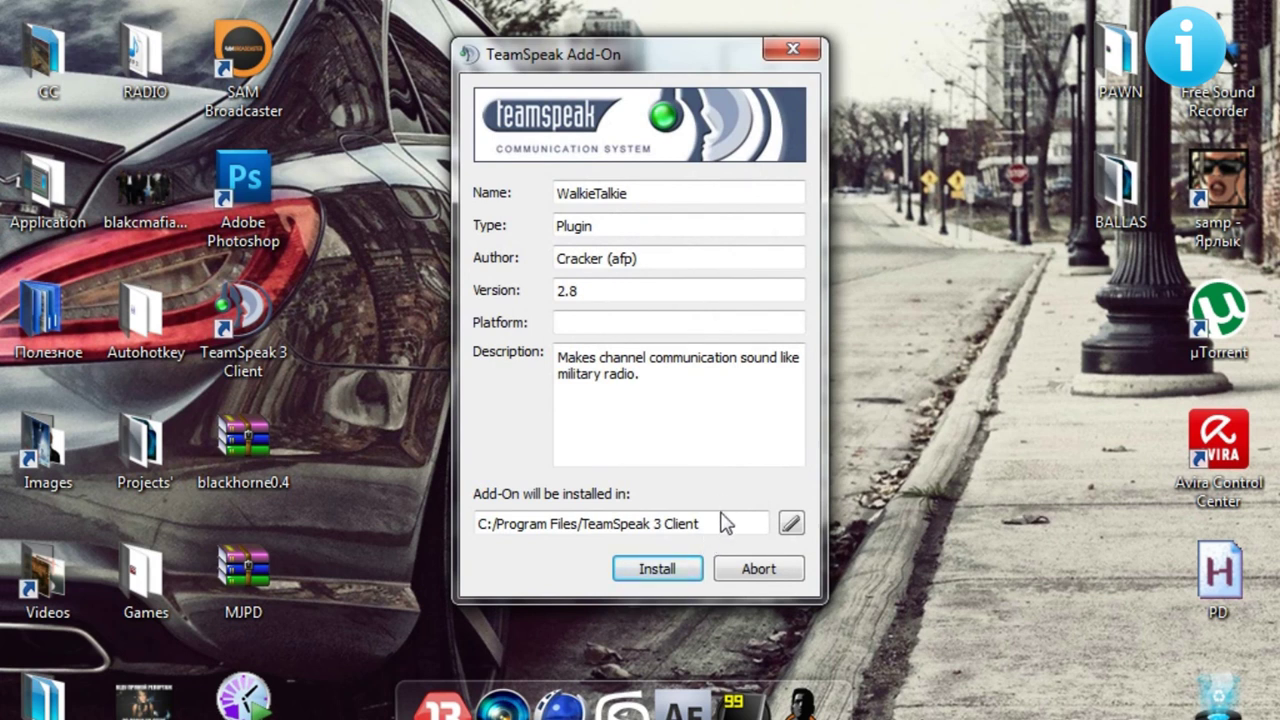
{"action": "left_click_drag", "start_coordinate": [720, 523], "coordinate": [488, 500]}
{"action": "left_click", "coordinate": [680, 527]}
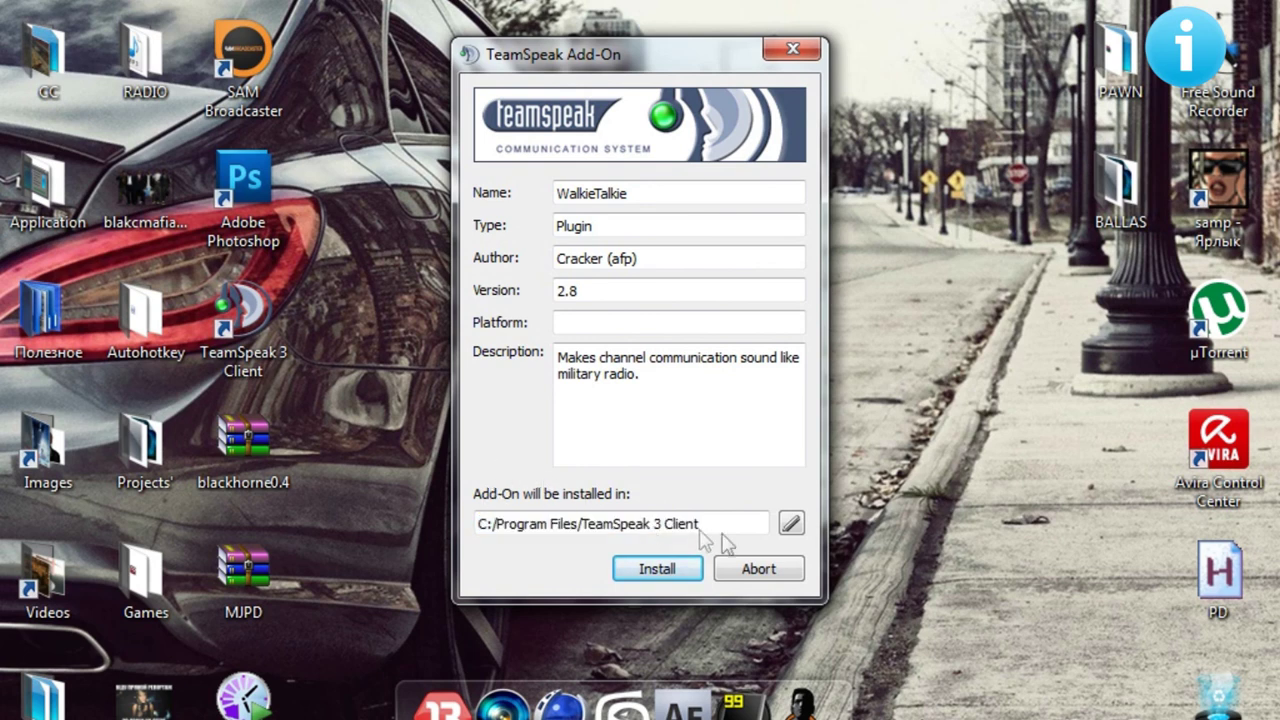
{"action": "left_click", "coordinate": [791, 523]}
{"action": "left_click", "coordinate": [1140, 628]}
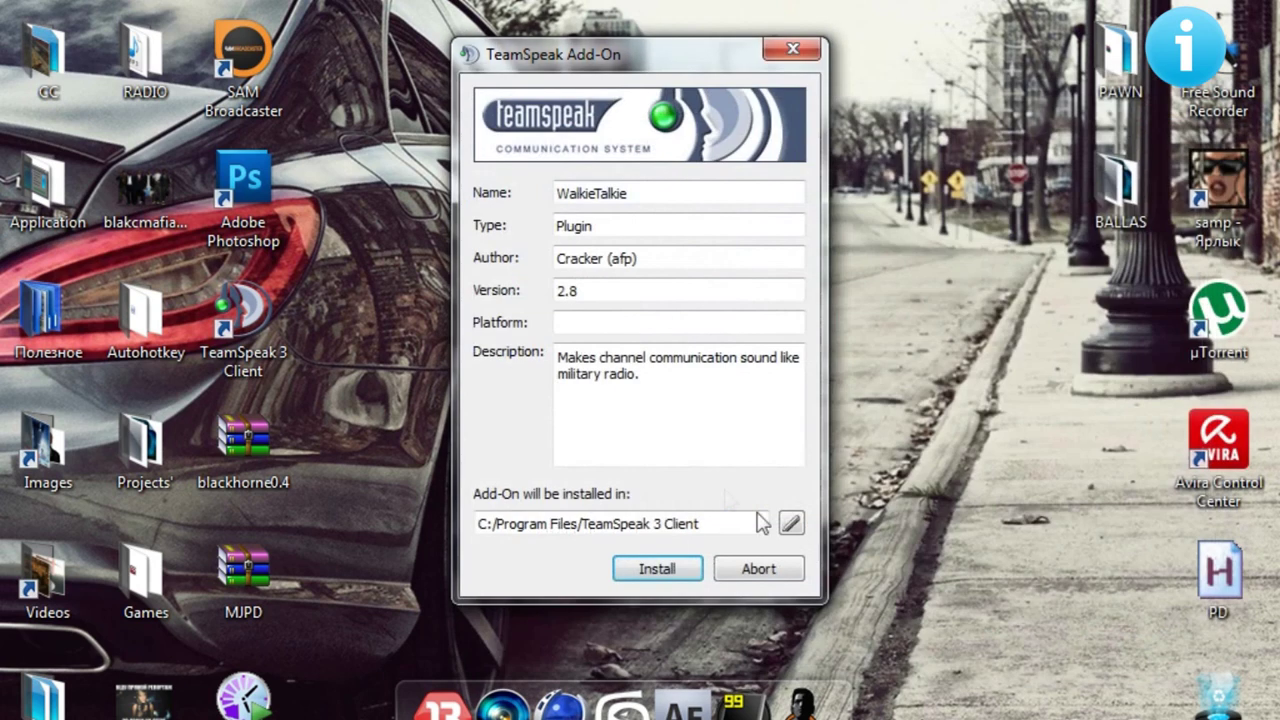
{"action": "left_click_drag", "start_coordinate": [730, 525], "coordinate": [476, 522]}
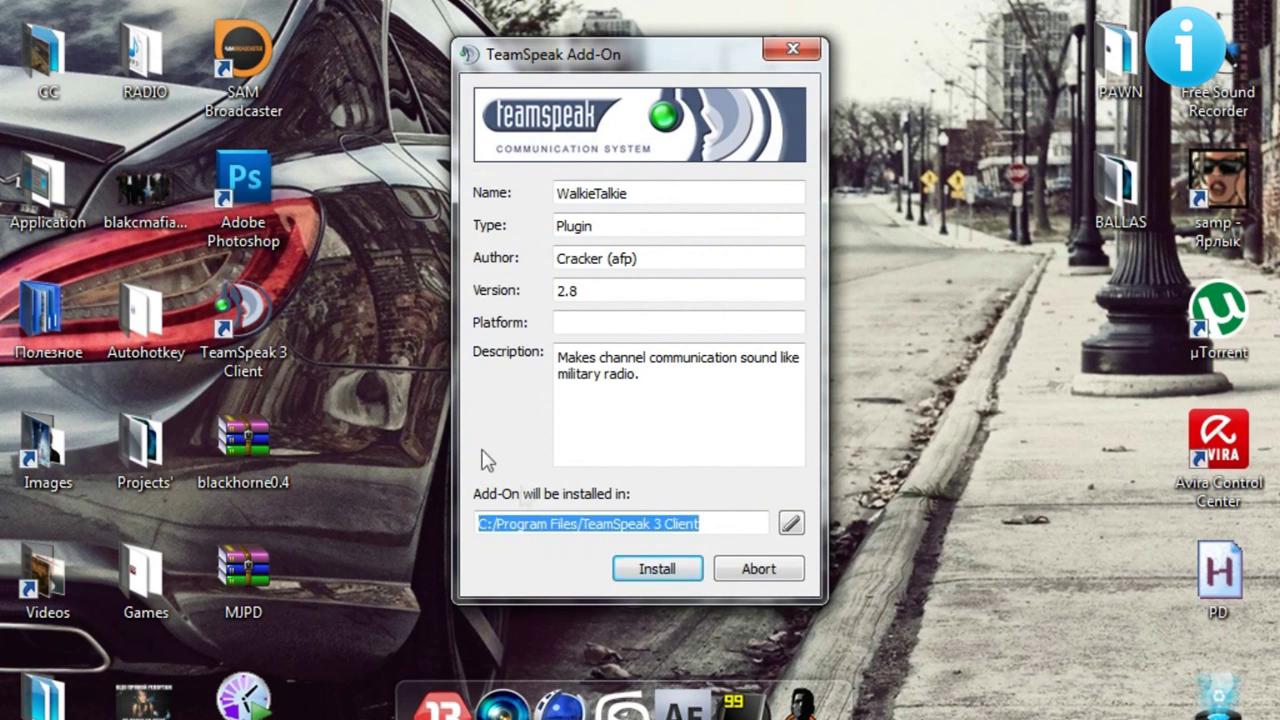
{"action": "left_click", "coordinate": [705, 521]}
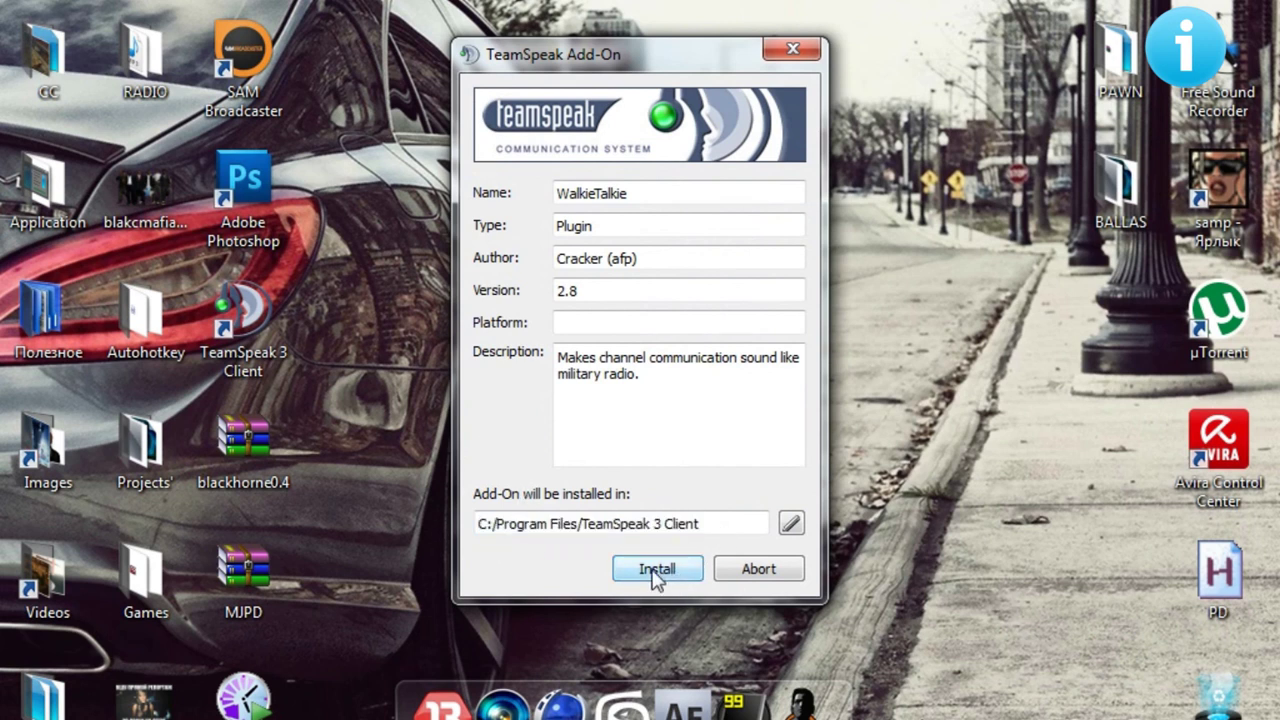
{"action": "left_click", "coordinate": [736, 577]}
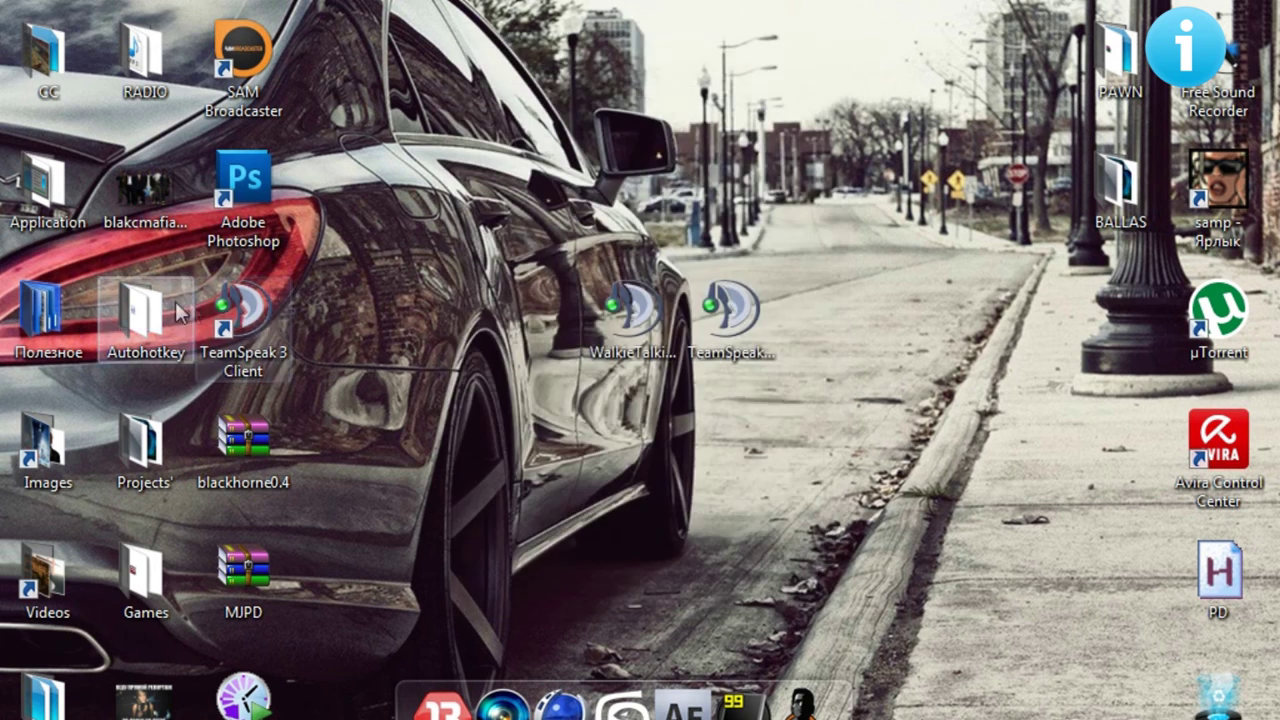
Launch the TeamSpeak 3 client and connect to the server TEAMVOICE.RU:9987 with the user's nickname and no server password.
{"action": "double_click", "coordinate": [294, 306]}
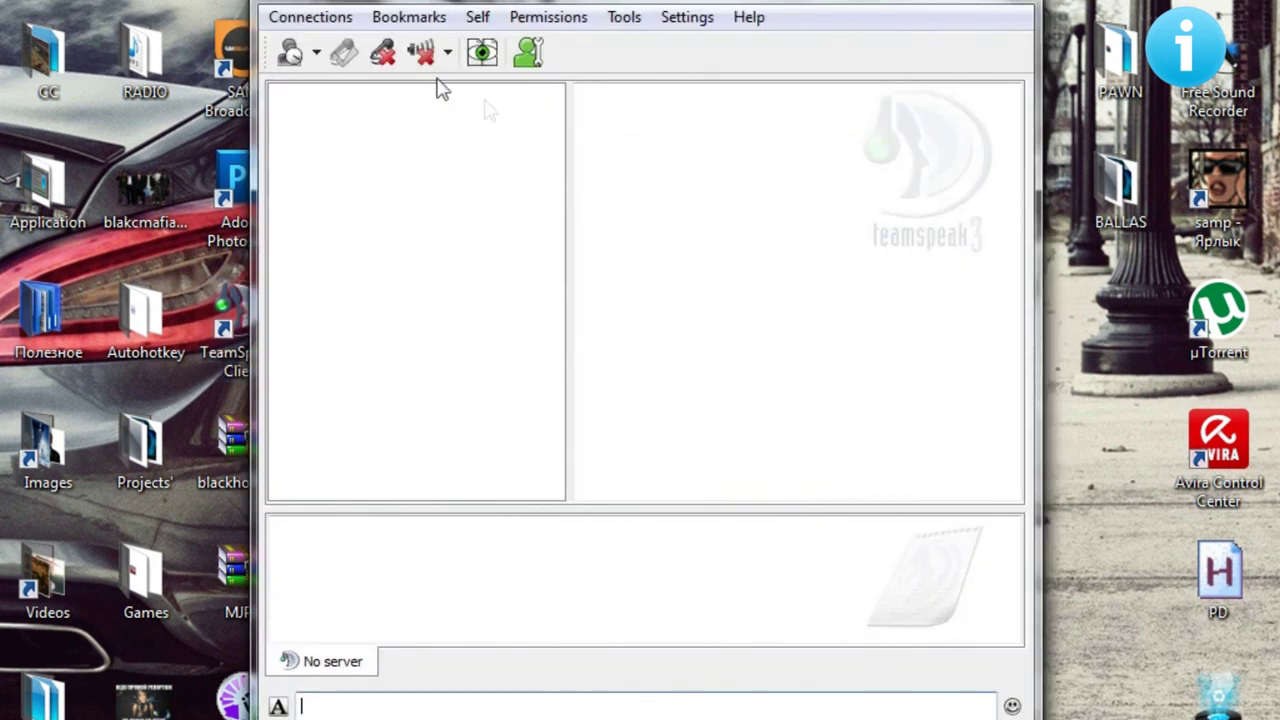
{"action": "left_click", "coordinate": [310, 17]}
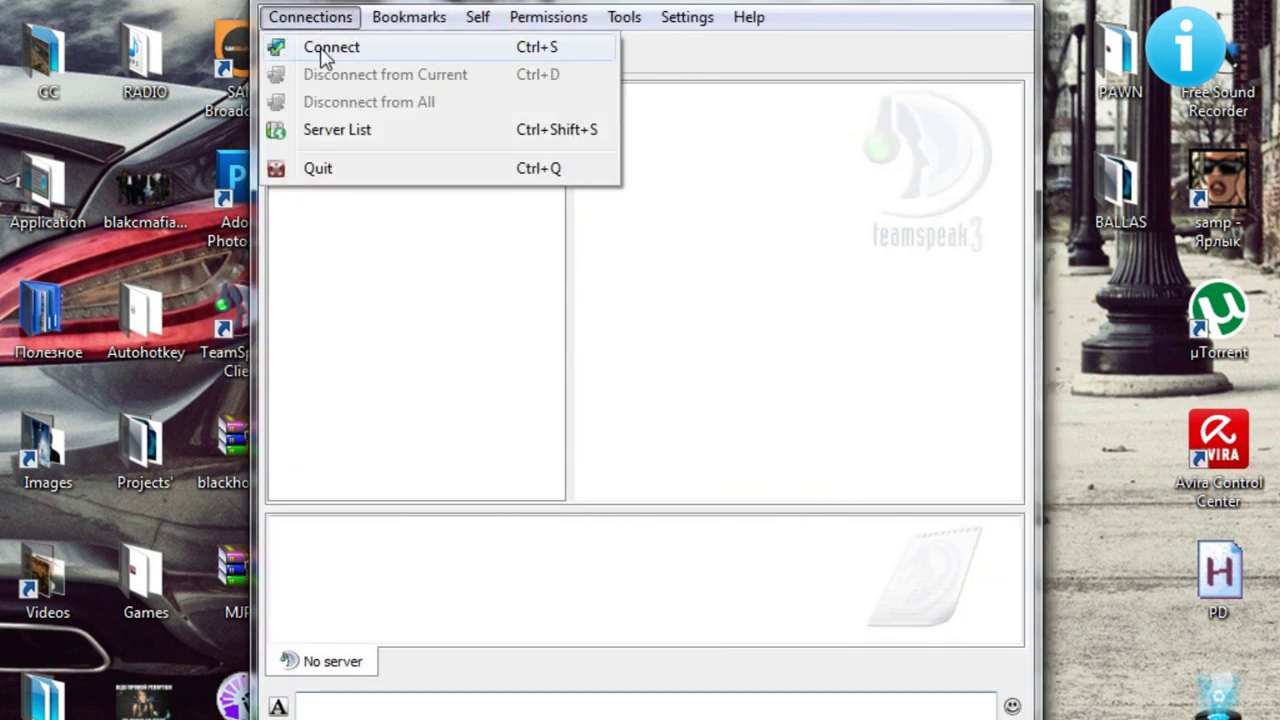
{"action": "left_click", "coordinate": [322, 50]}
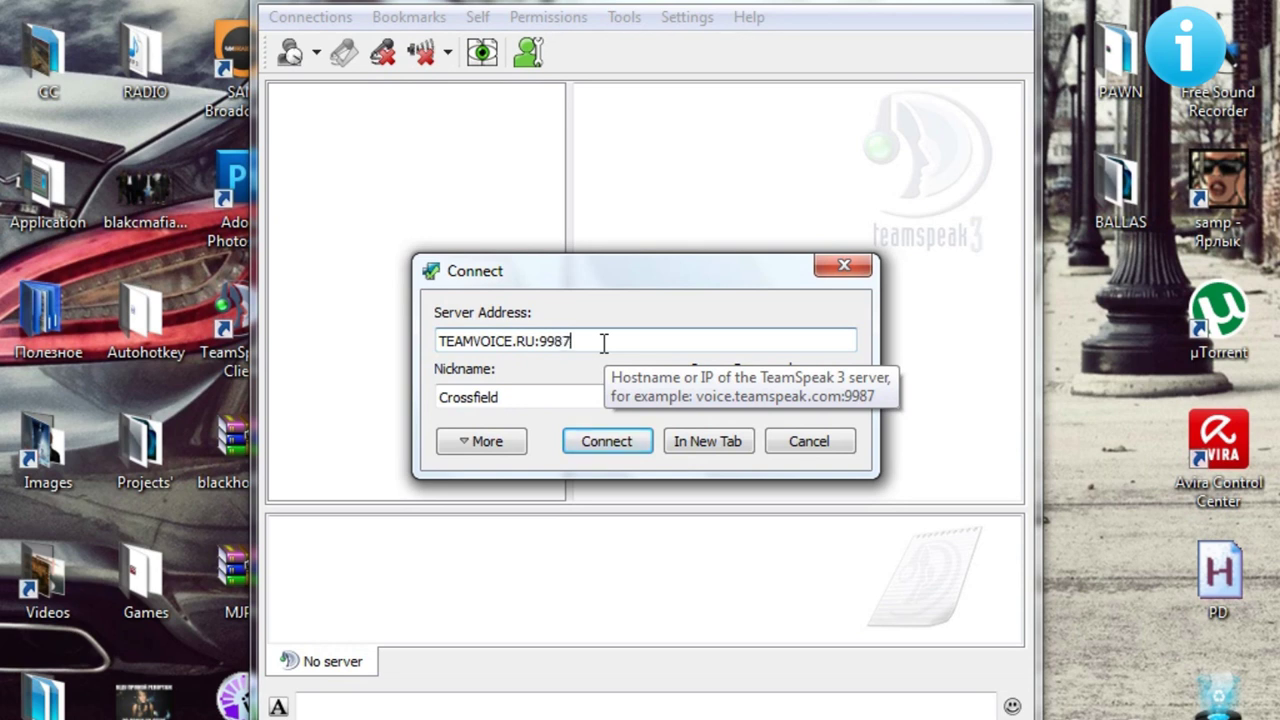
{"action": "key", "text": "Tab"}
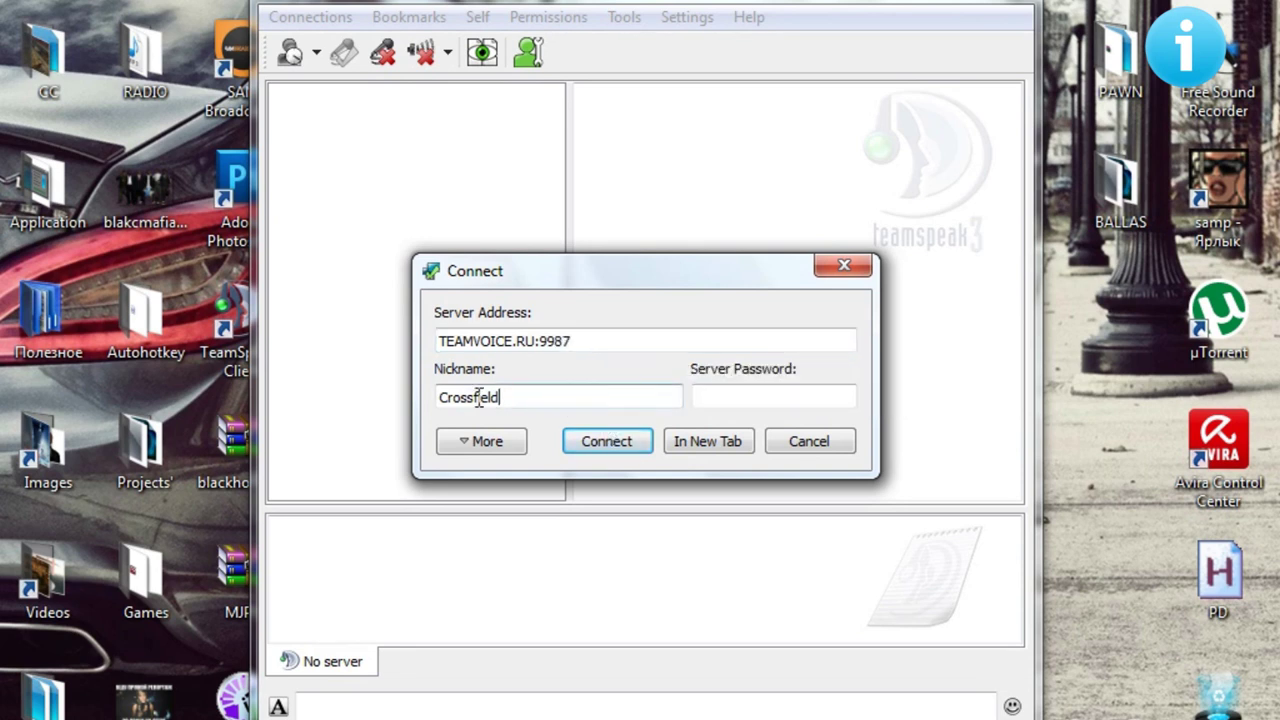
{"action": "left_click", "coordinate": [757, 396]}
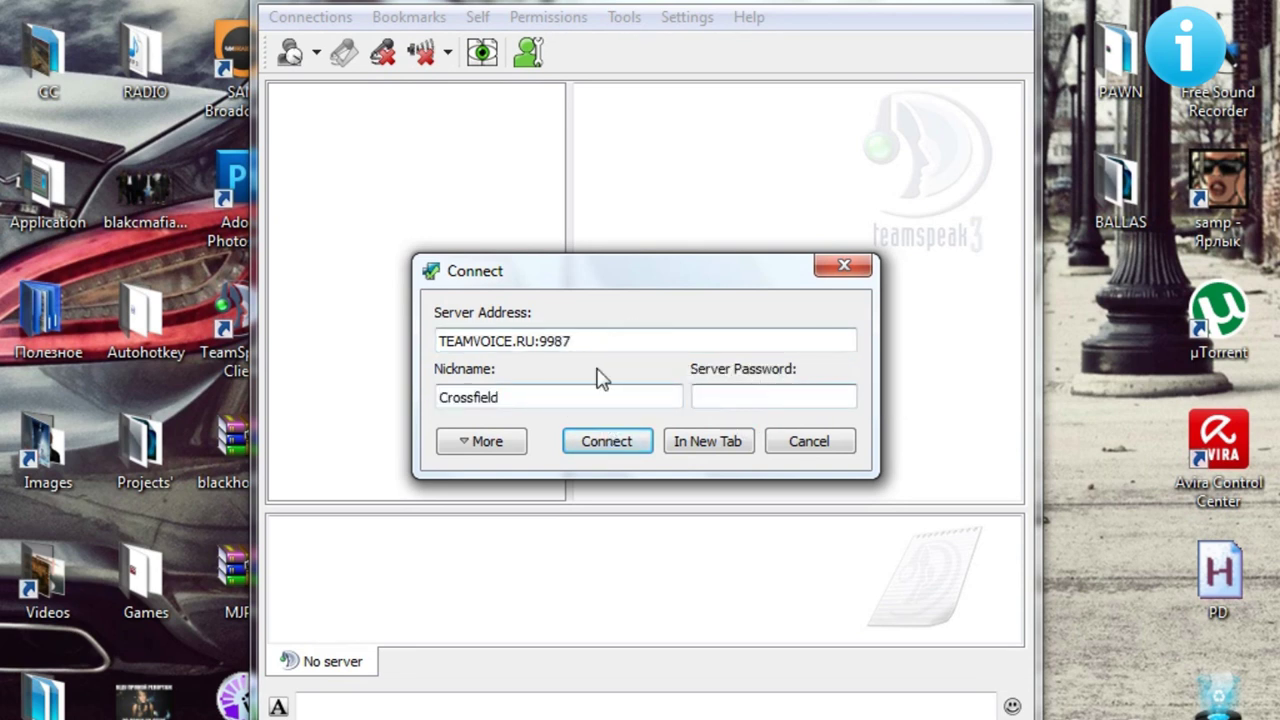
{"action": "left_click", "coordinate": [620, 441]}
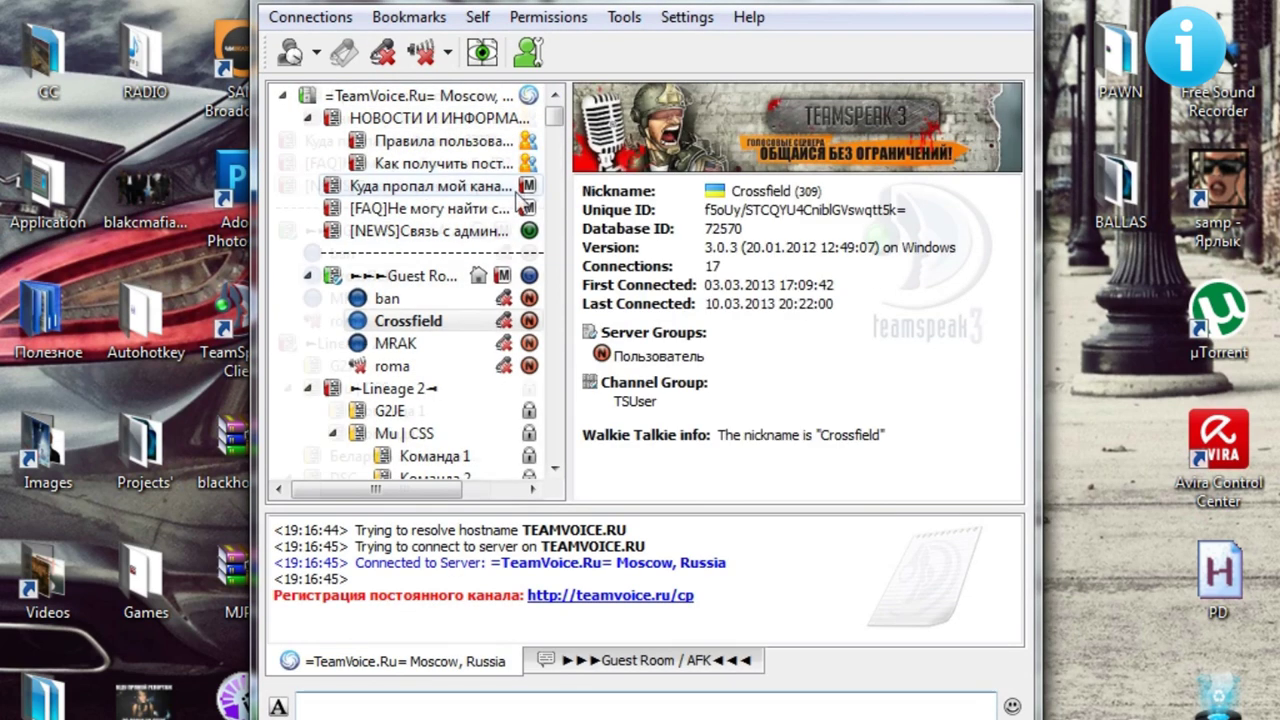
{"action": "mouse_move", "coordinate": [557, 121]}
{"action": "left_mouse_down"}
{"action": "mouse_move", "coordinate": [554, 410]}
{"action": "mouse_move", "coordinate": [555, 112]}
{"action": "left_mouse_up"}
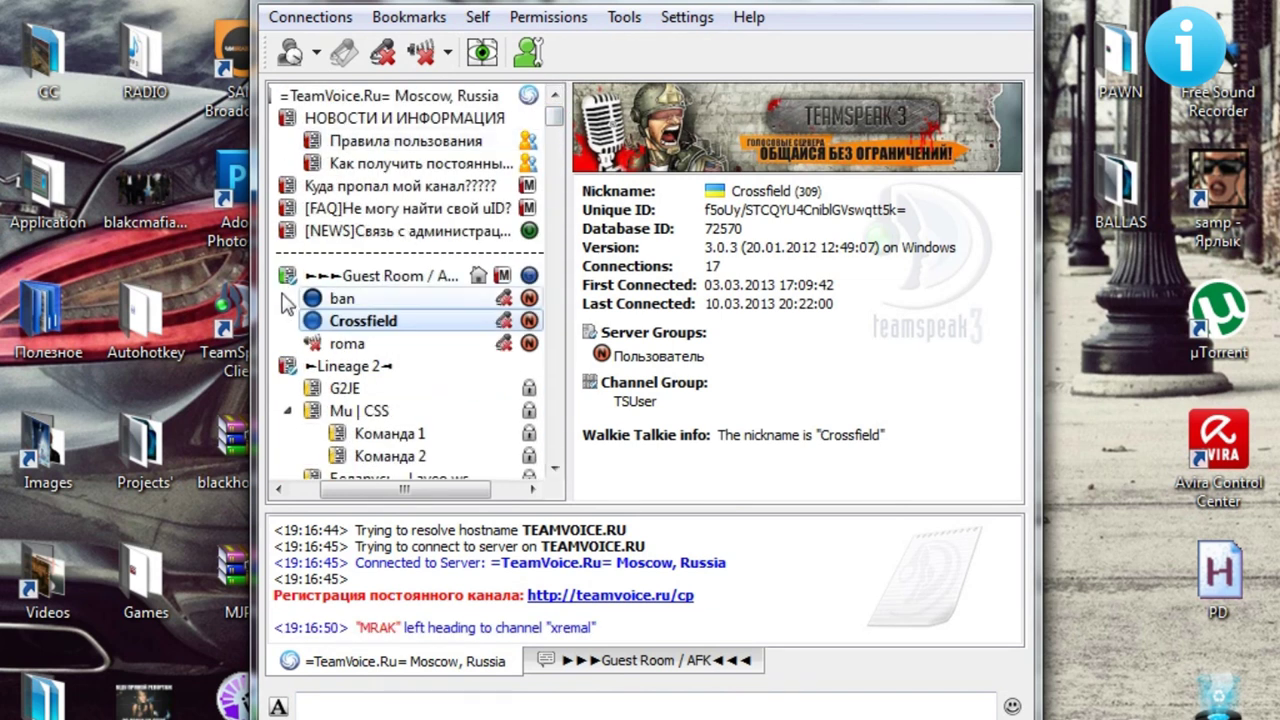
{"action": "left_click", "coordinate": [312, 298]}
{"action": "left_click_drag", "start_coordinate": [406, 489], "coordinate": [378, 489]}
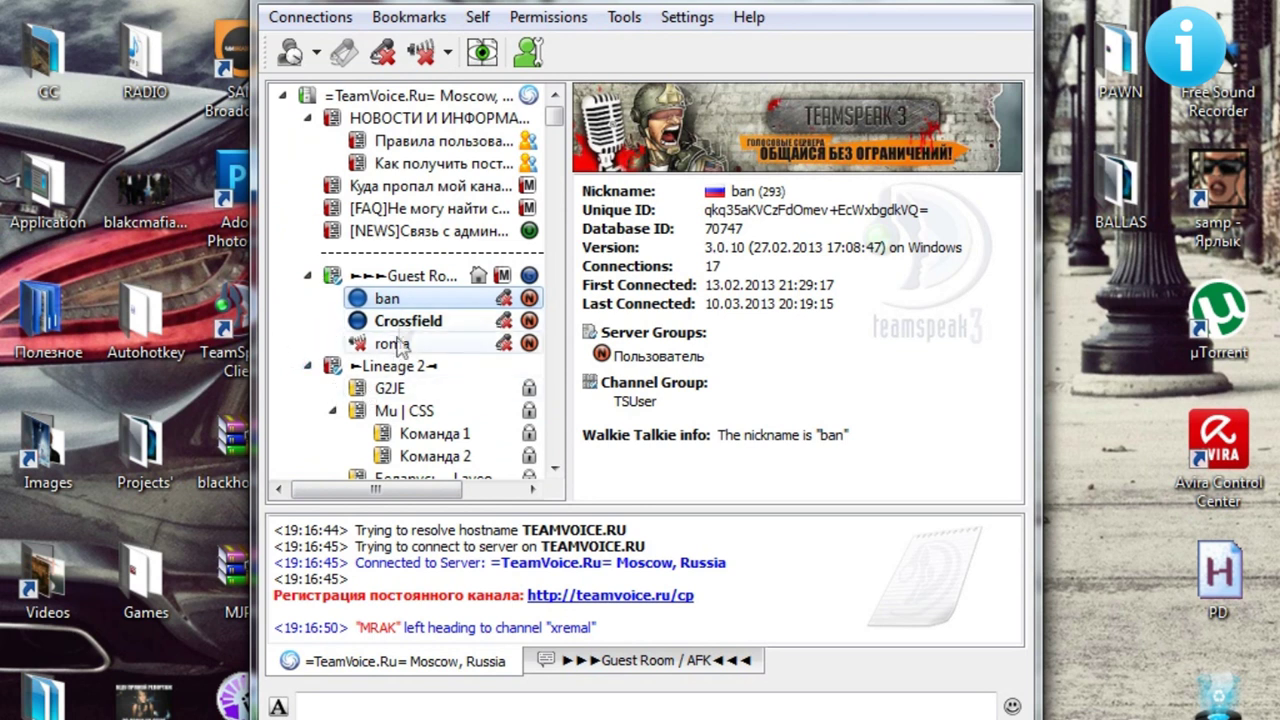
{"action": "left_click", "coordinate": [324, 321]}
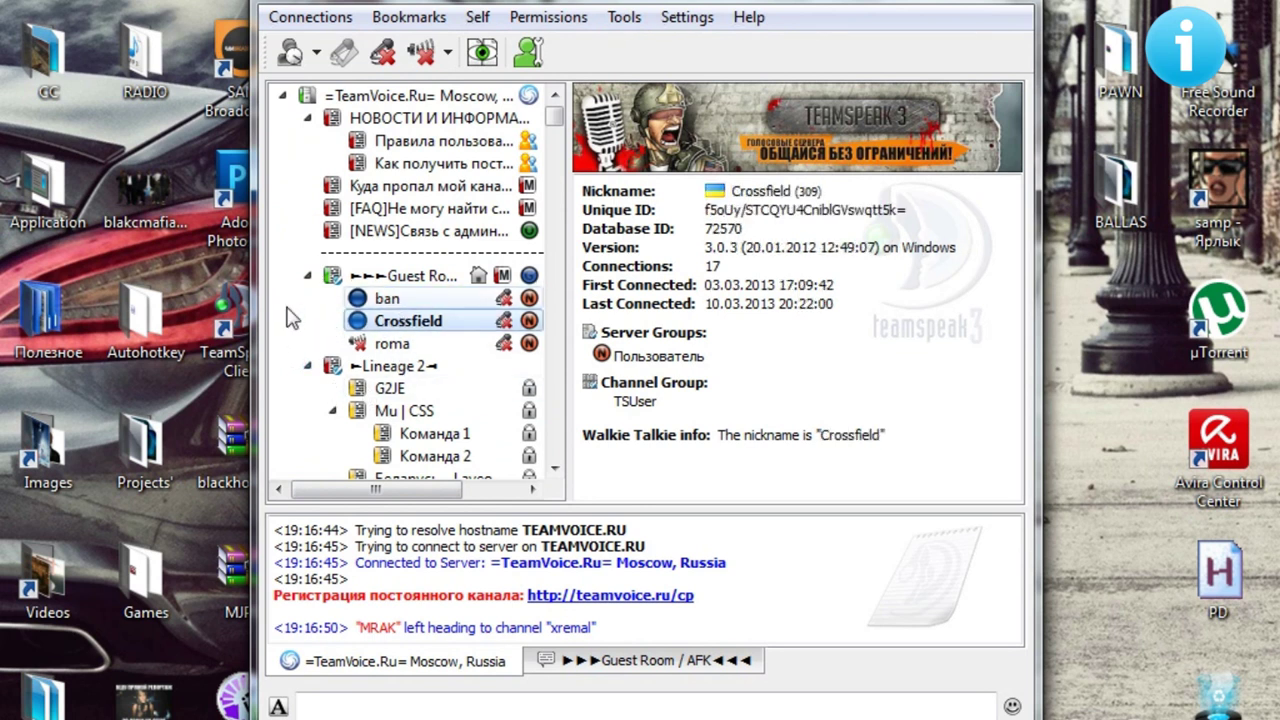
Find the MAJESTIC-SERVER channel in the channel tree and join it by entering the channel password.
{"action": "key", "text": "m"}
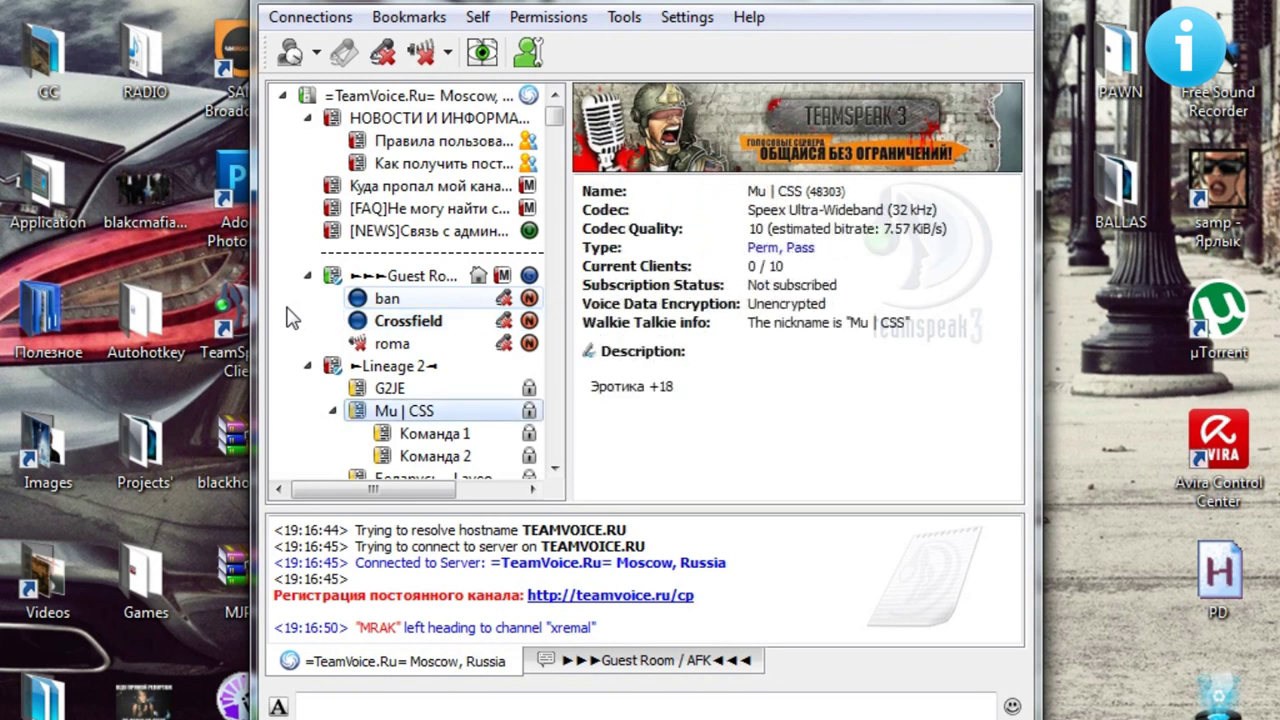
{"action": "key", "text": "m"}
{"action": "key", "text": "m"}
{"action": "key", "text": "m"}
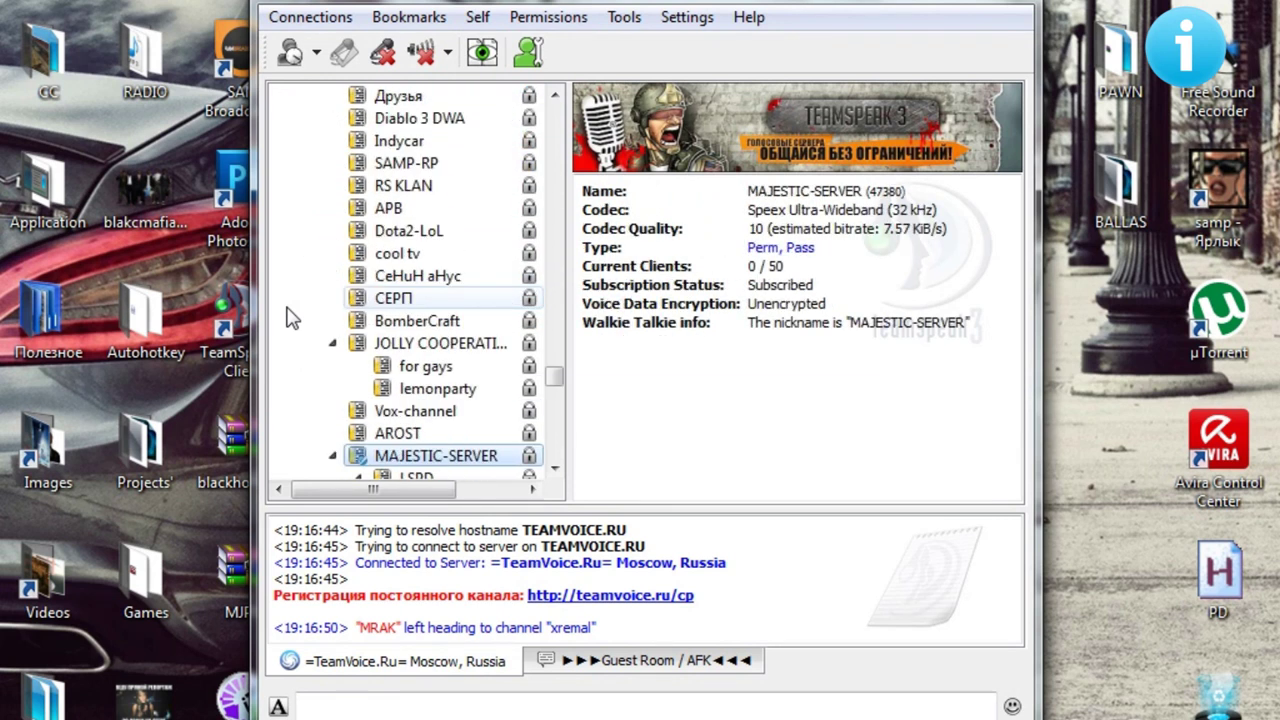
{"action": "double_click", "coordinate": [449, 458]}
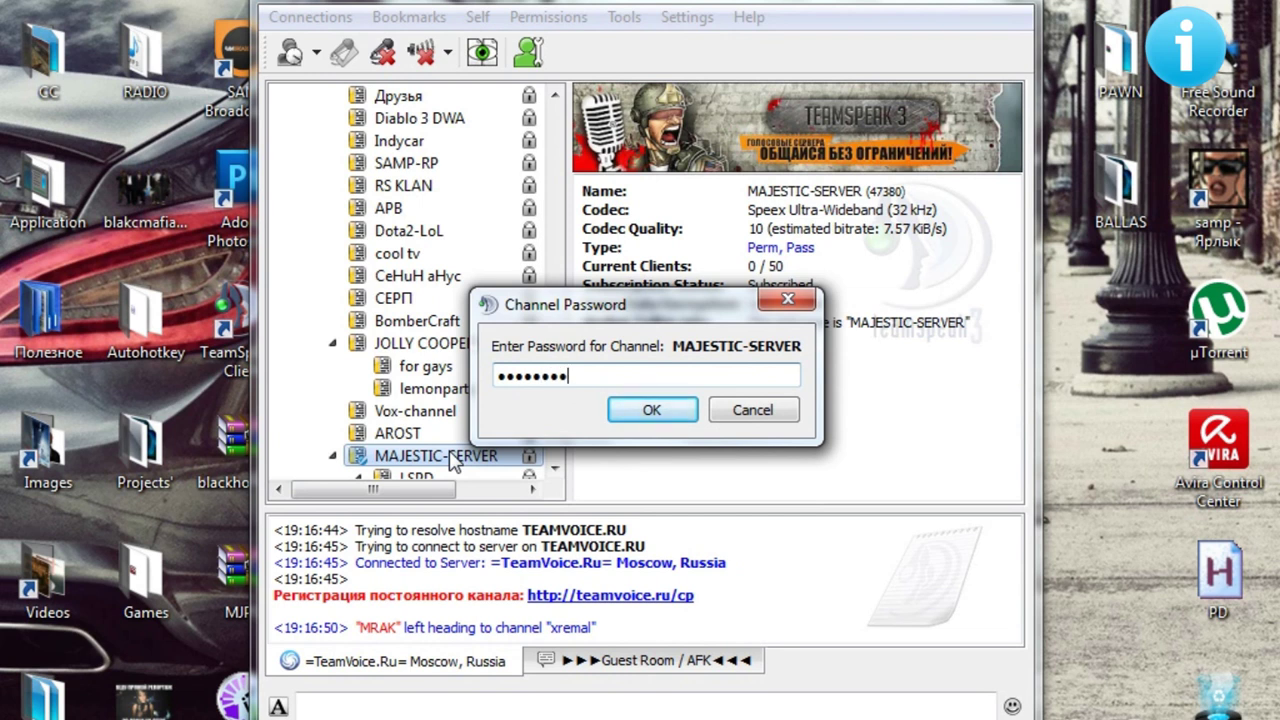
{"action": "left_click", "coordinate": [670, 406]}
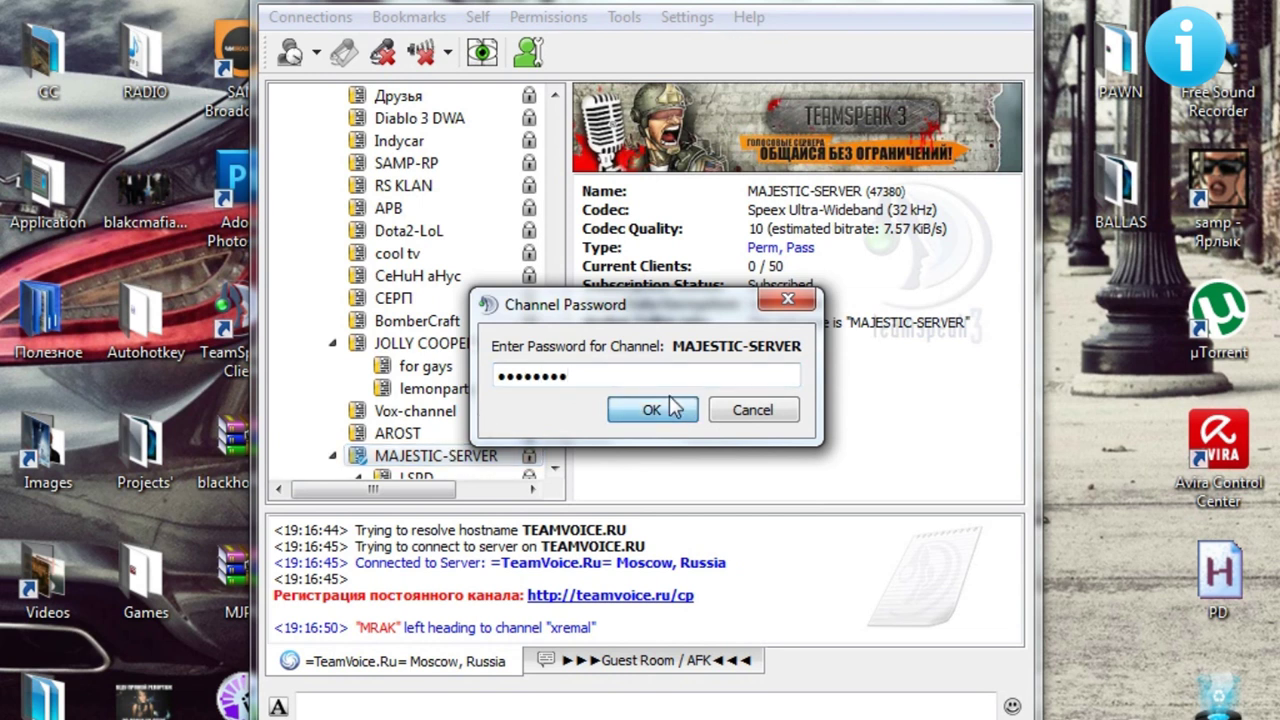
{"action": "left_click", "coordinate": [470, 455]}
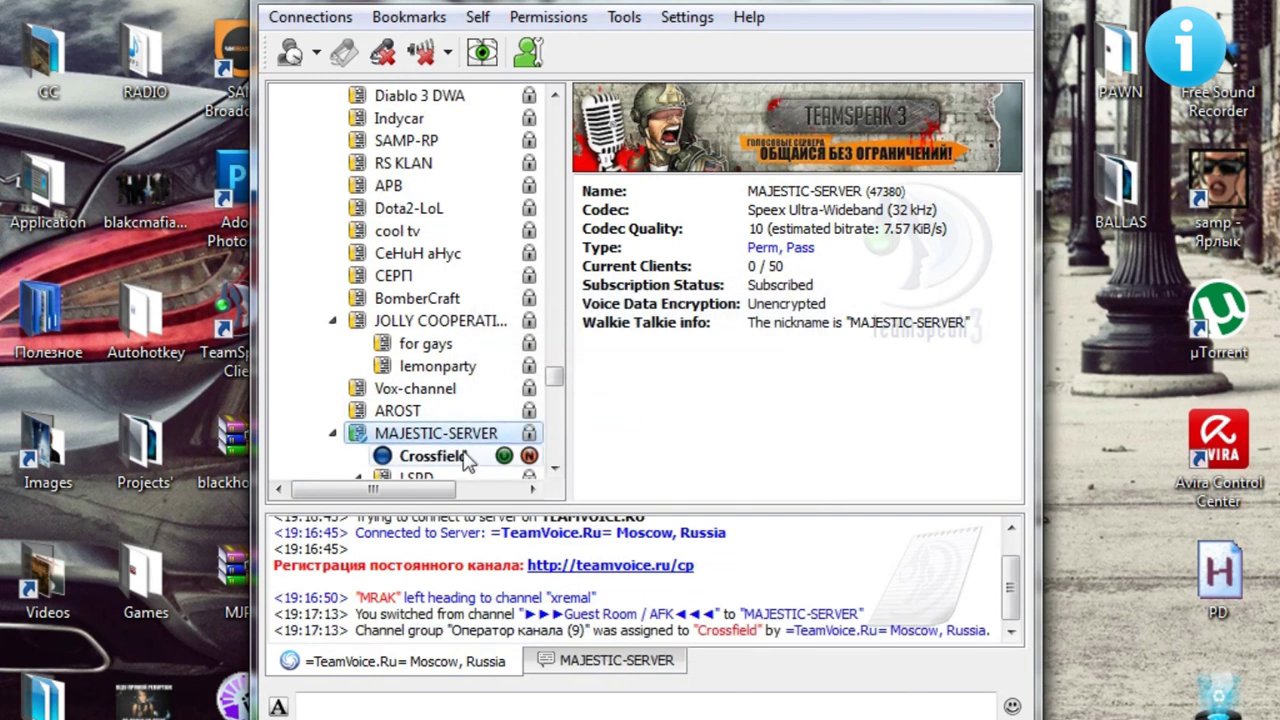
{"action": "left_click", "coordinate": [440, 433]}
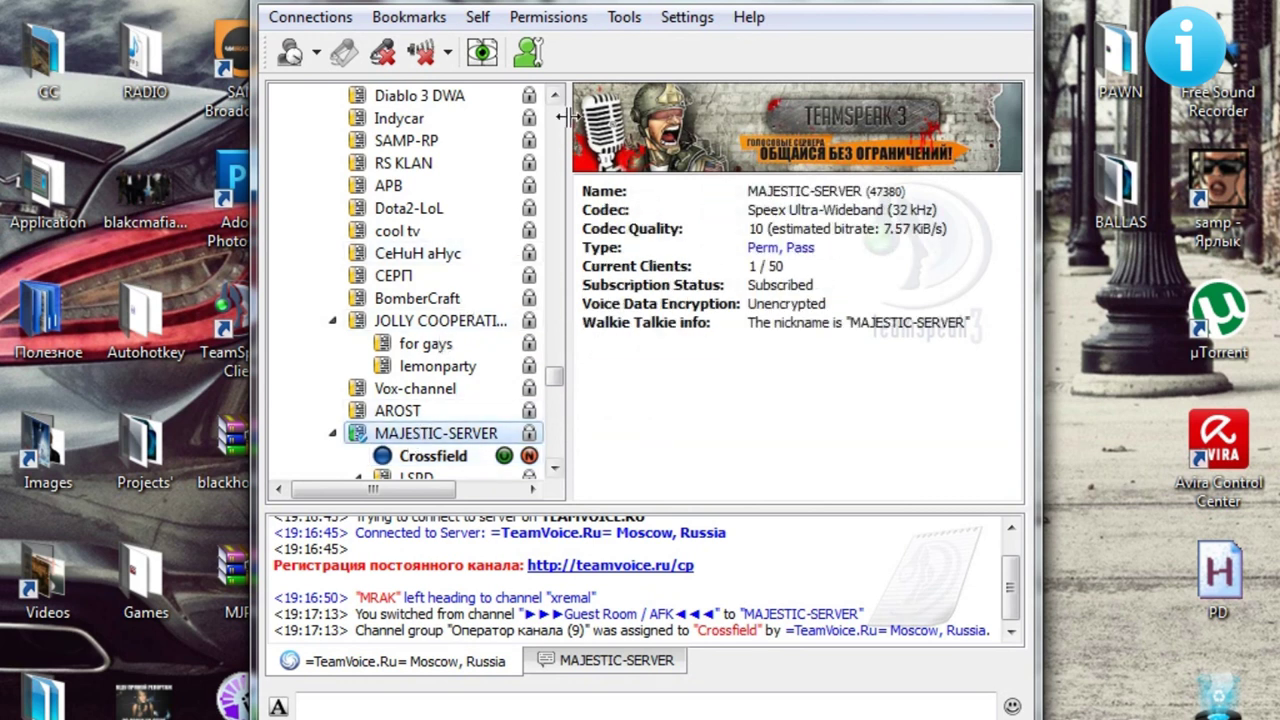
Open the plugin manager and switch the Walkie Talkie plugin off and back on, leaving it enabled.
{"action": "left_click", "coordinate": [683, 22]}
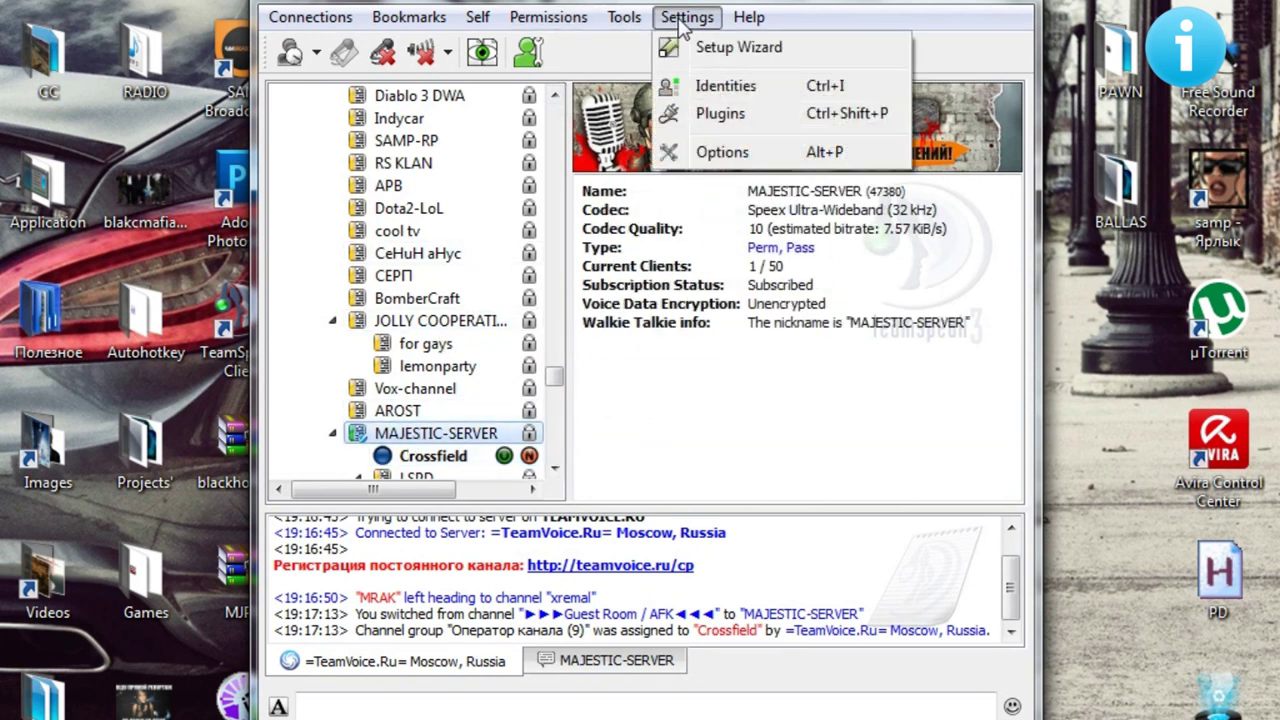
{"action": "left_click", "coordinate": [702, 124]}
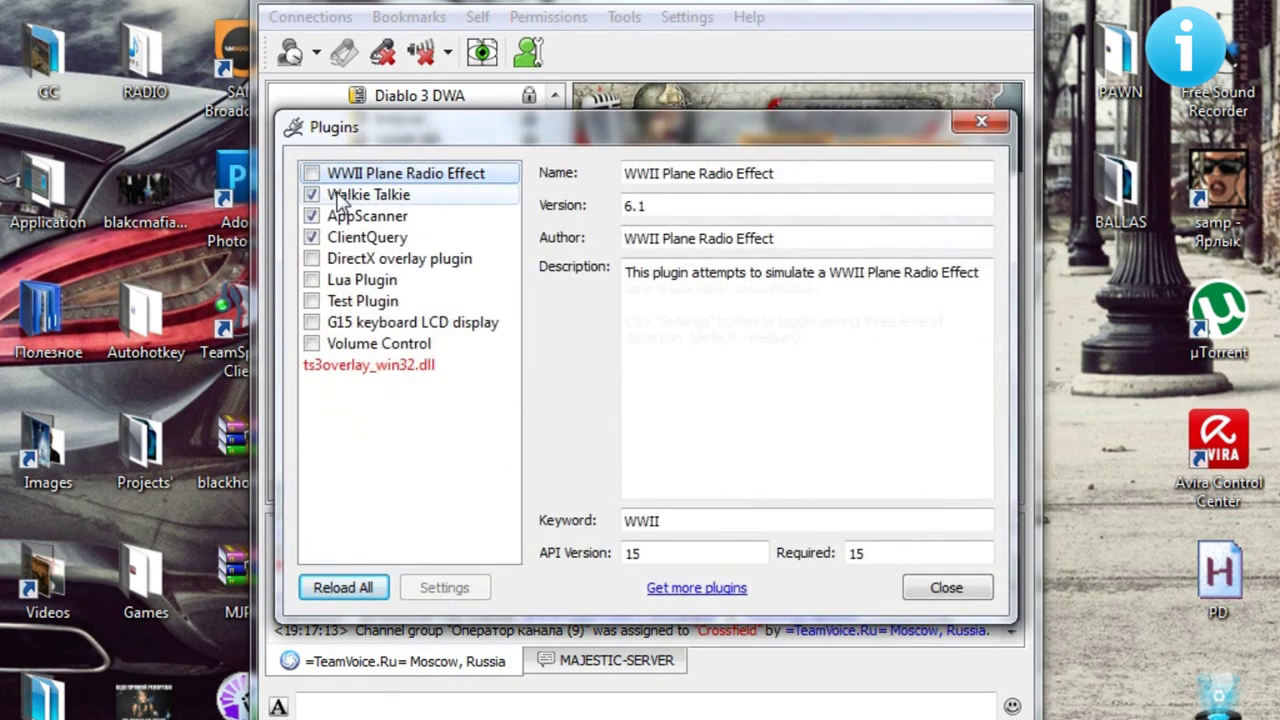
{"action": "left_click", "coordinate": [340, 198]}
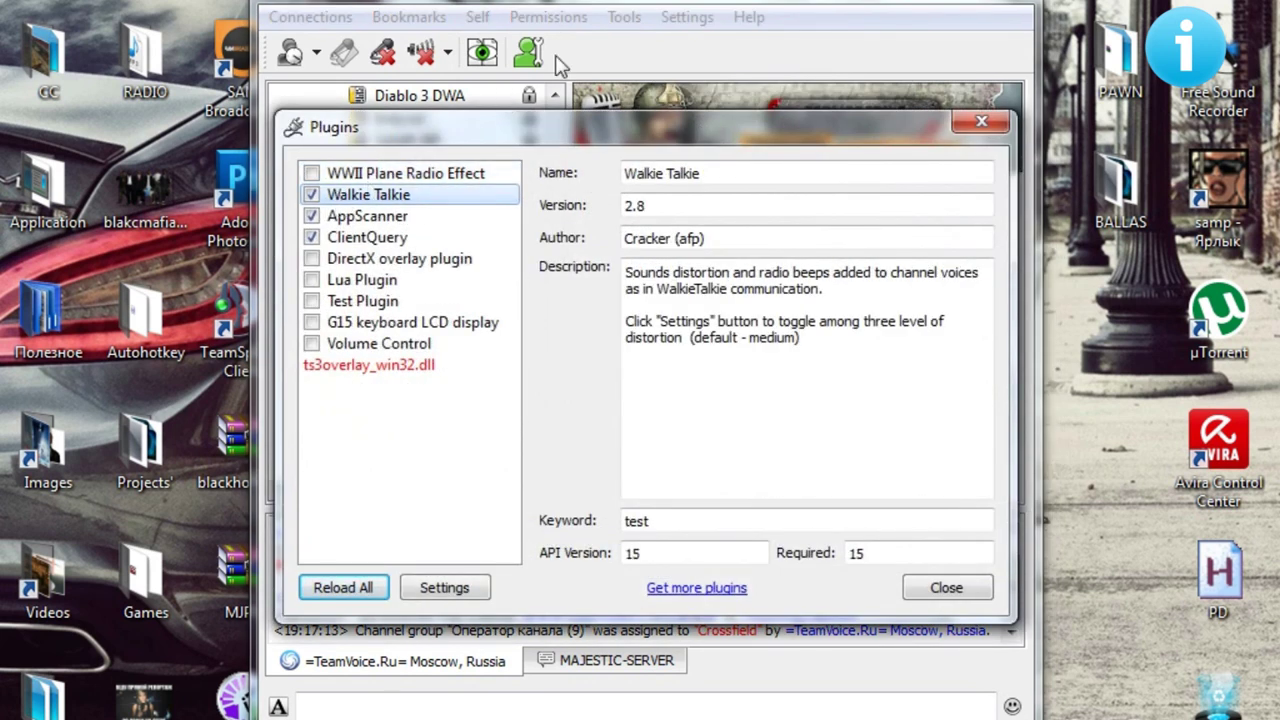
{"action": "left_click", "coordinate": [312, 196]}
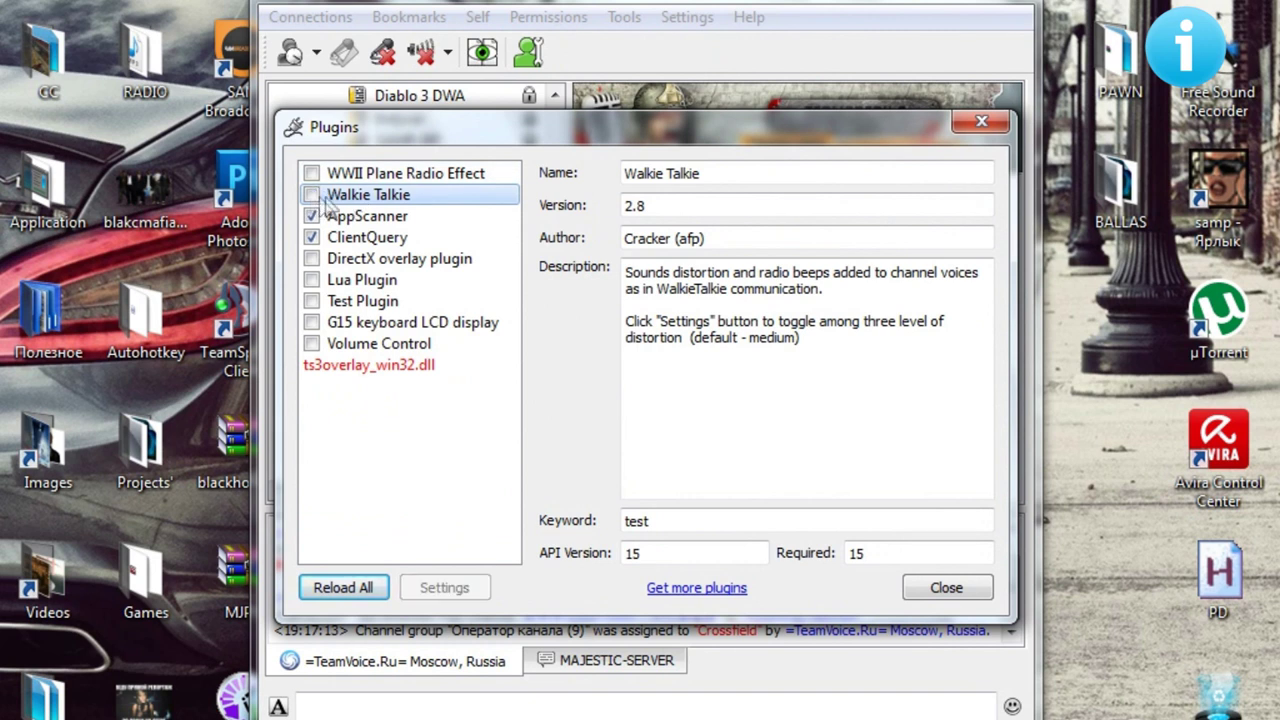
{"action": "left_click", "coordinate": [370, 215]}
{"action": "left_click", "coordinate": [385, 195]}
{"action": "left_click", "coordinate": [312, 215]}
{"action": "left_click", "coordinate": [313, 196]}
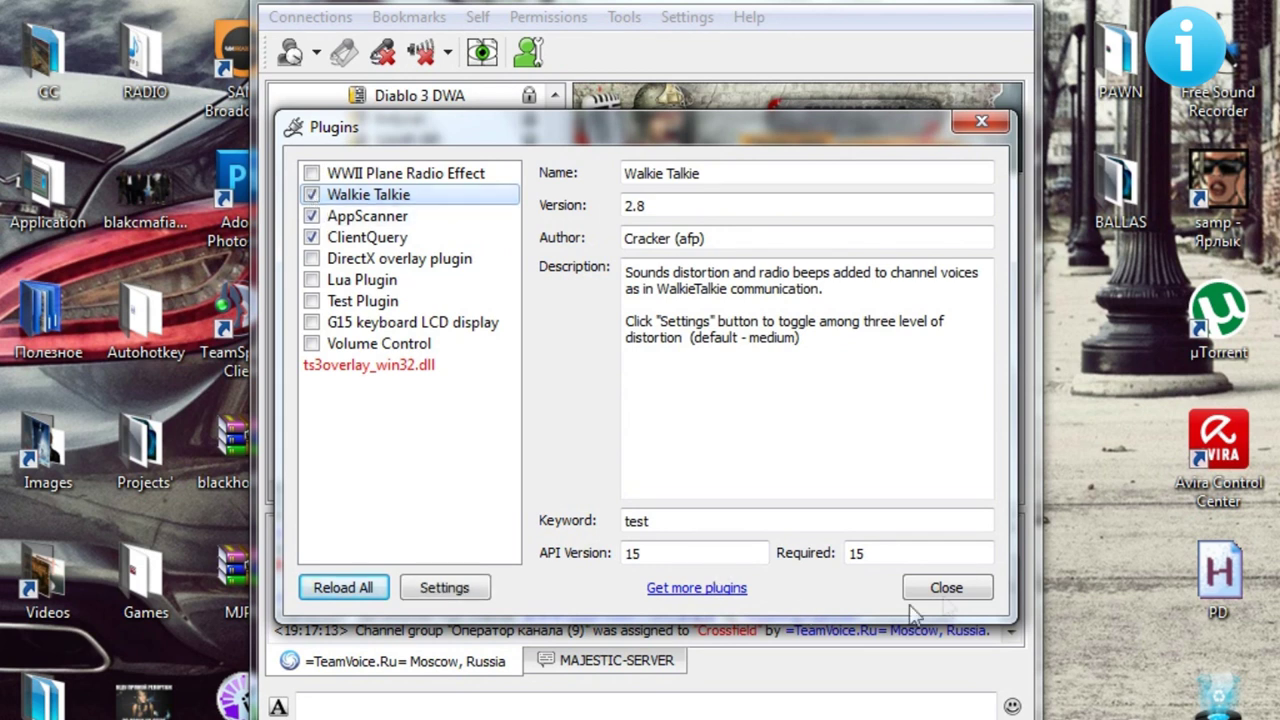
Close the plugin manager and, in the capture options, select Push-To-Talk and assign NUM 2 as its hotkey.
{"action": "left_click", "coordinate": [947, 590]}
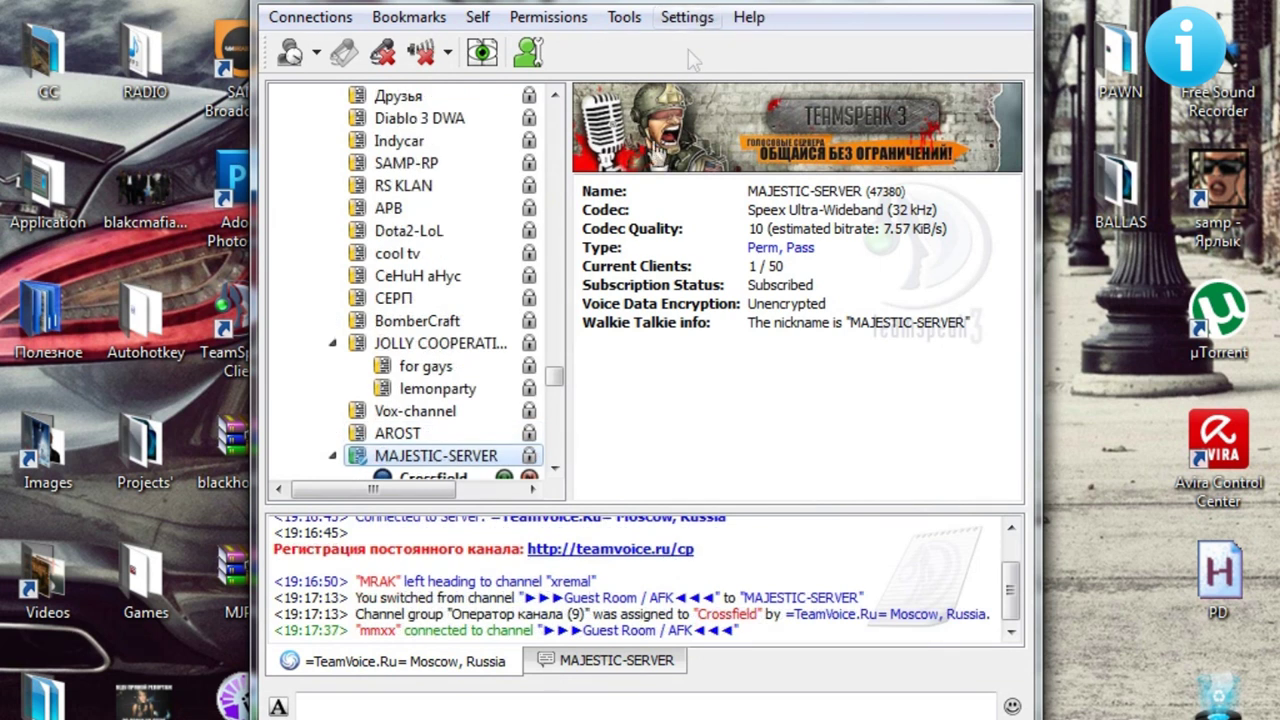
{"action": "left_click", "coordinate": [556, 470]}
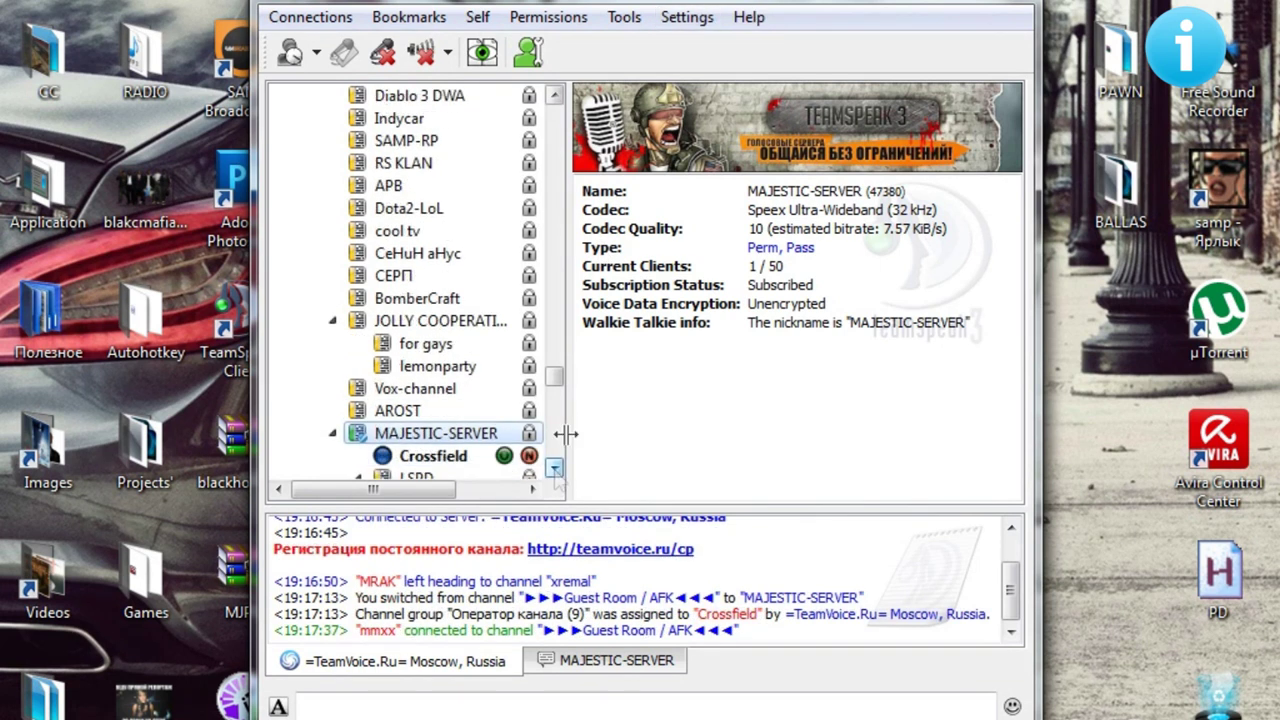
{"action": "left_click", "coordinate": [688, 18]}
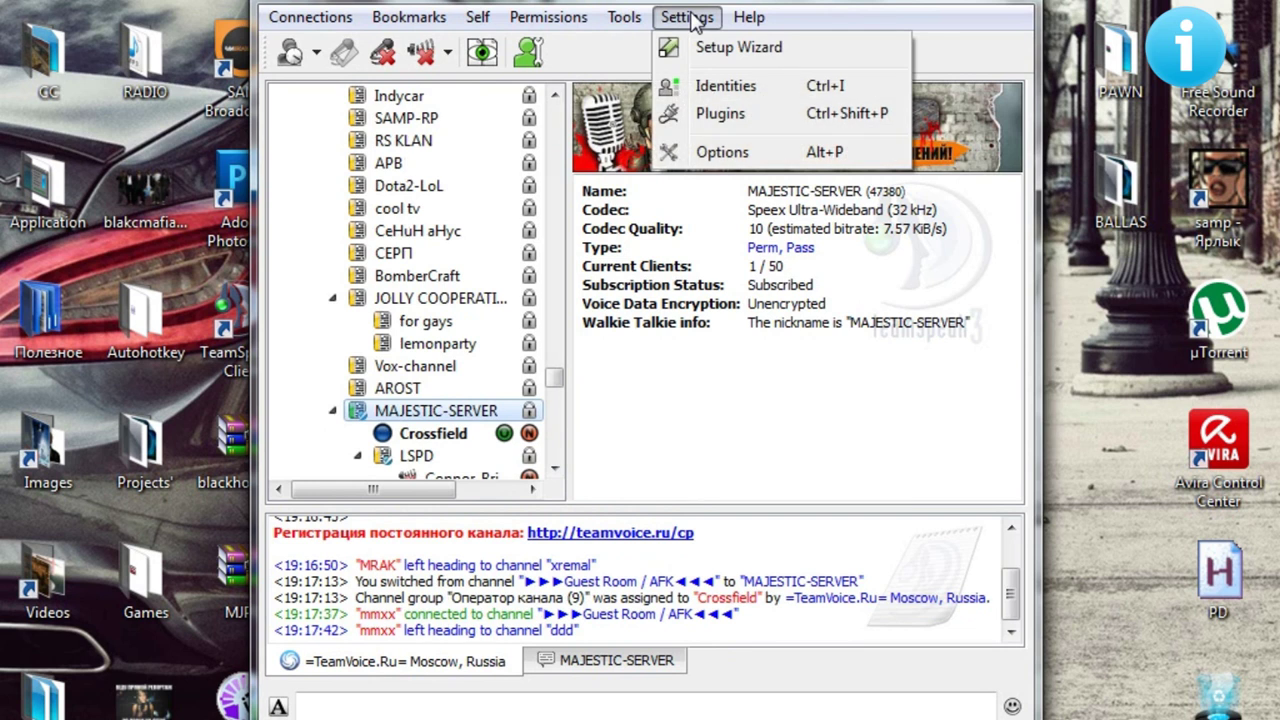
{"action": "left_click", "coordinate": [693, 20]}
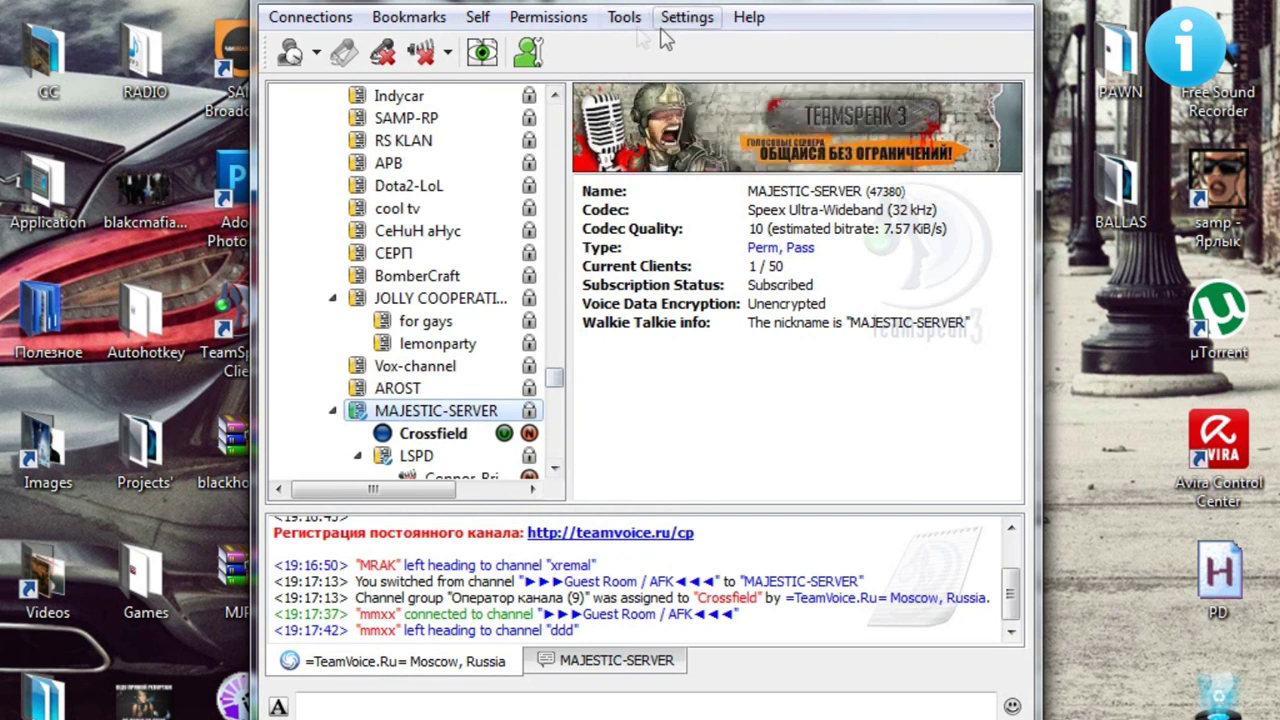
{"action": "left_click", "coordinate": [693, 21]}
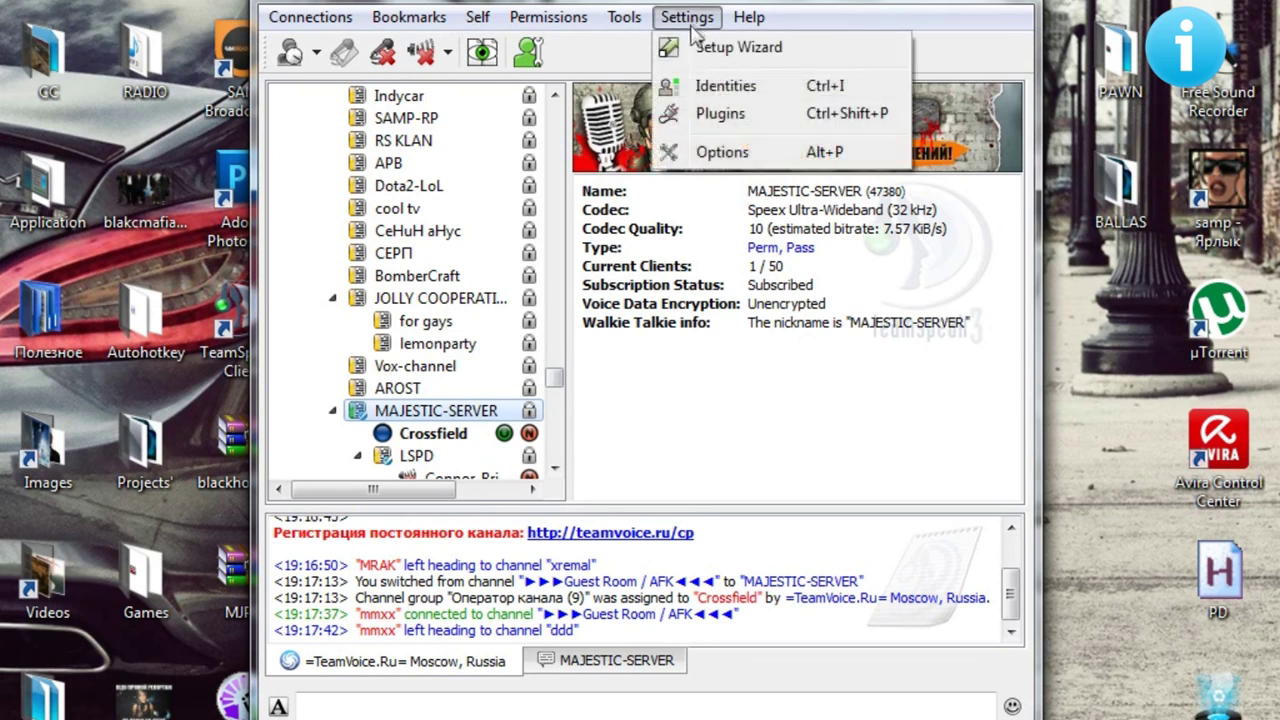
{"action": "left_click", "coordinate": [700, 155]}
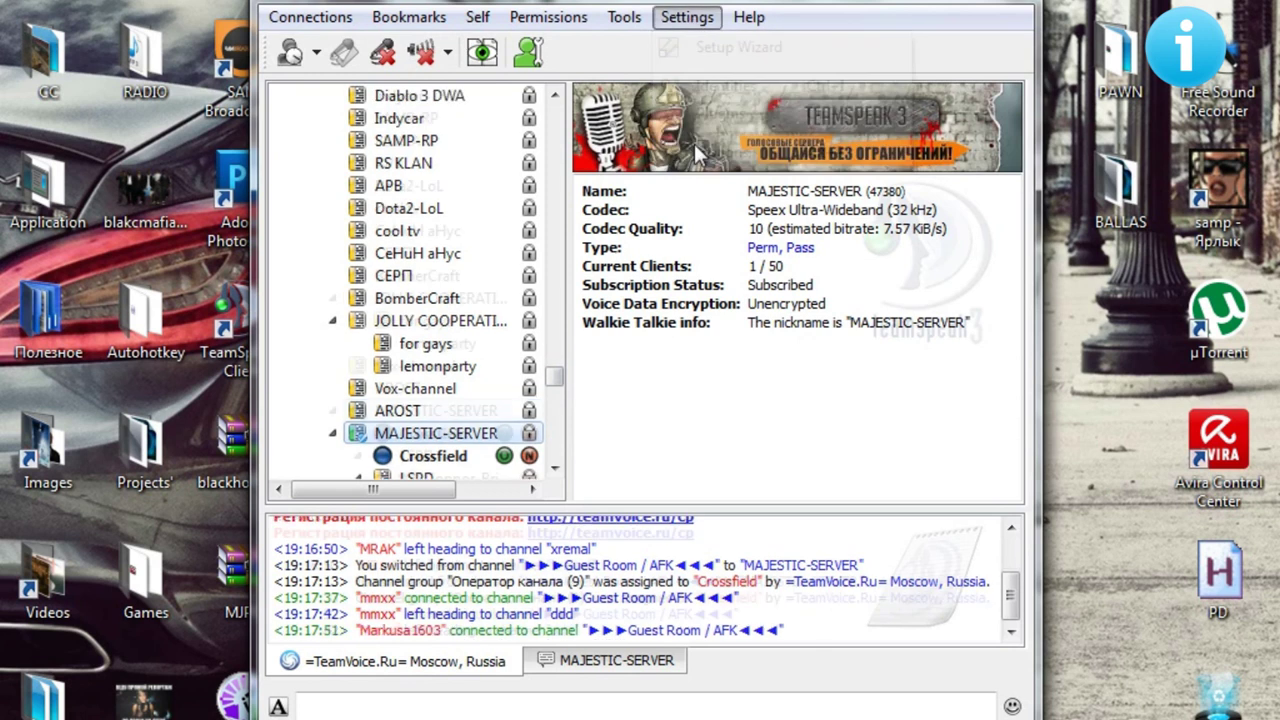
{"action": "left_click", "coordinate": [333, 324]}
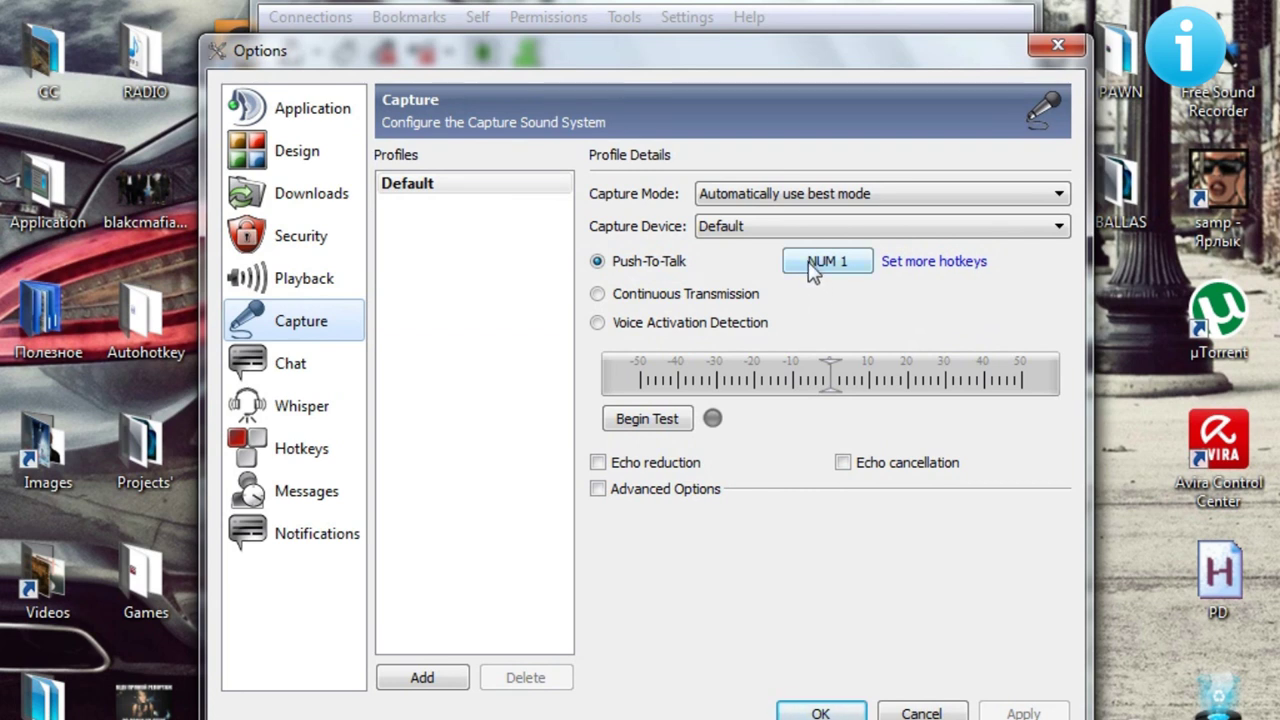
{"action": "left_click", "coordinate": [597, 262]}
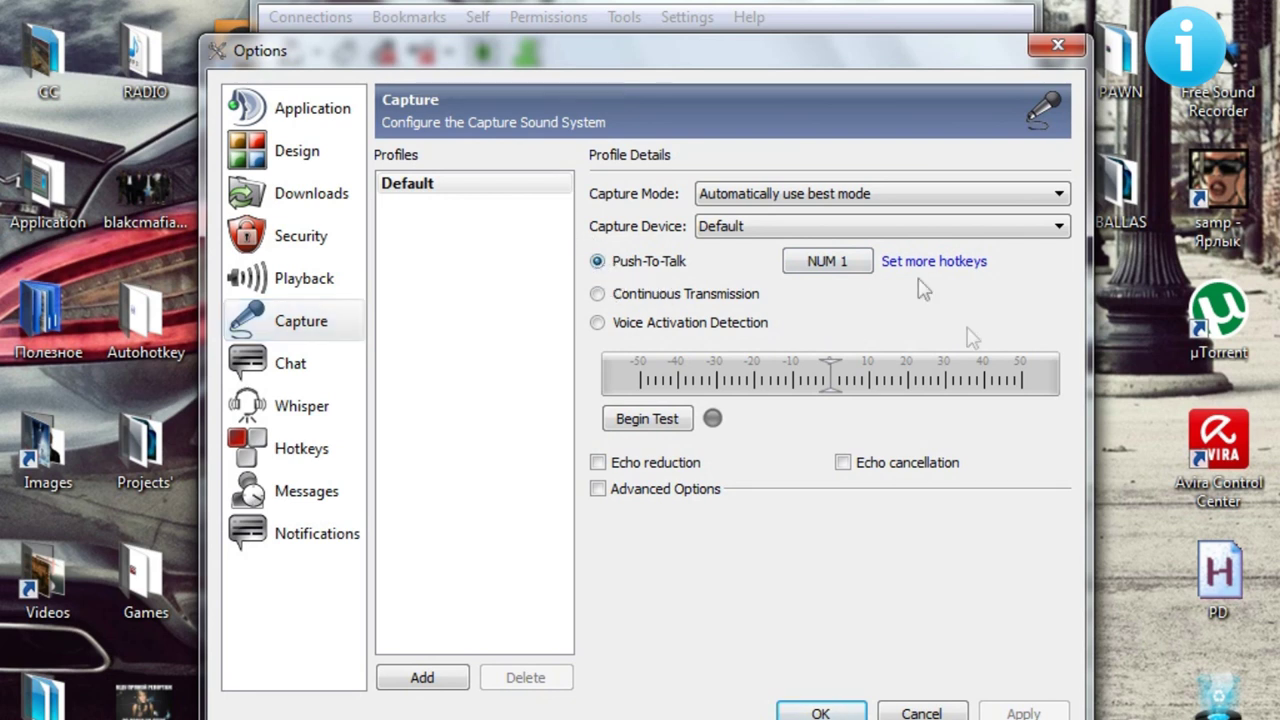
{"action": "left_click", "coordinate": [827, 262]}
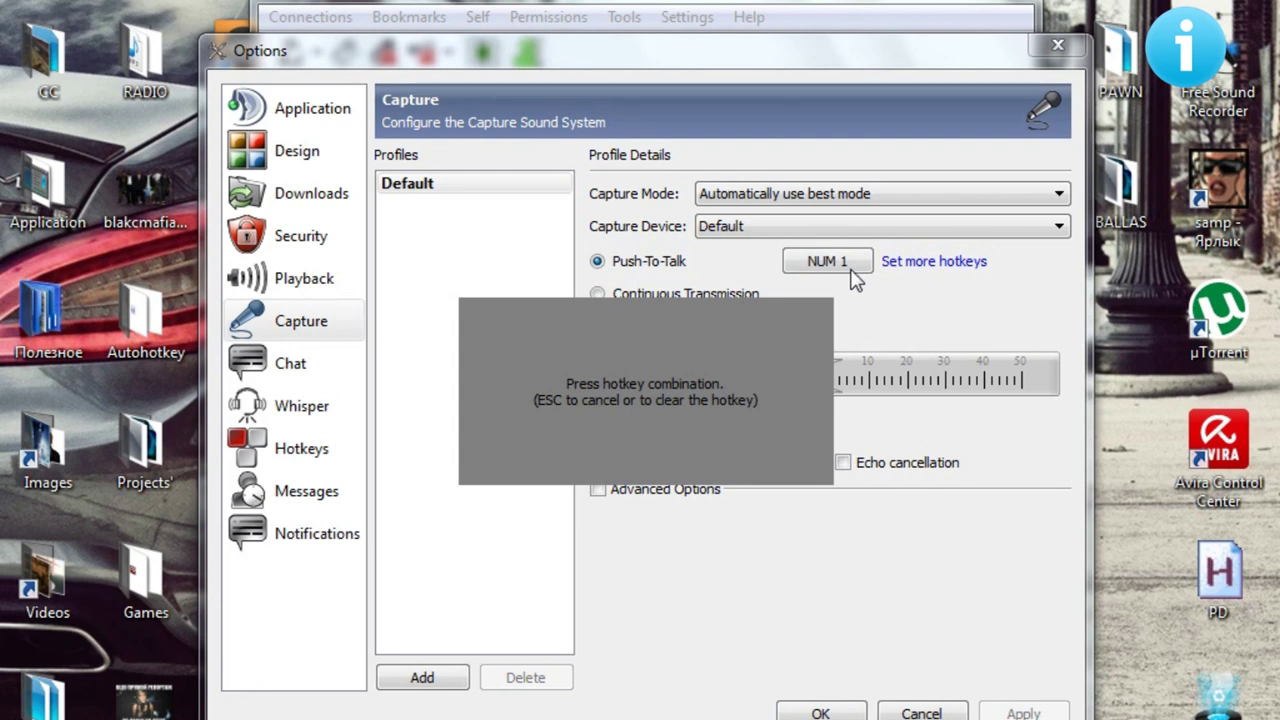
{"action": "key", "text": "KP_2"}
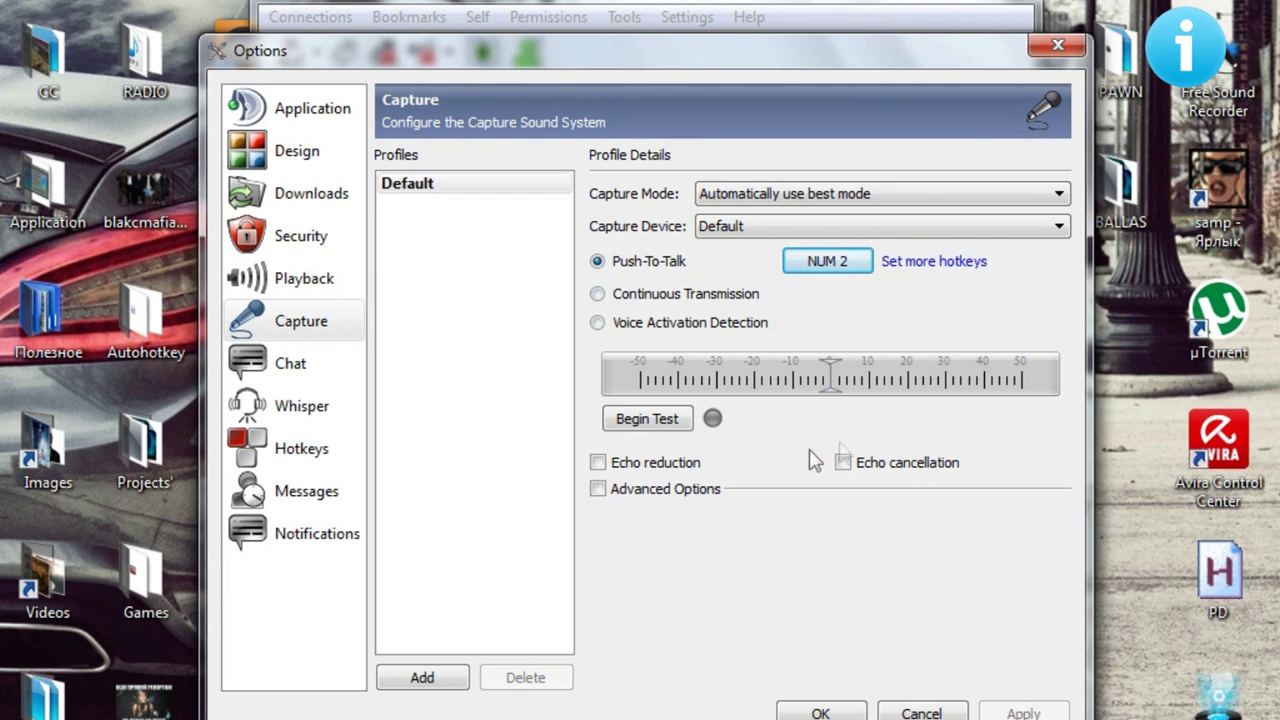
Start and stop the microphone test for the Default capture profile, and save the options.
{"action": "left_click", "coordinate": [672, 424]}
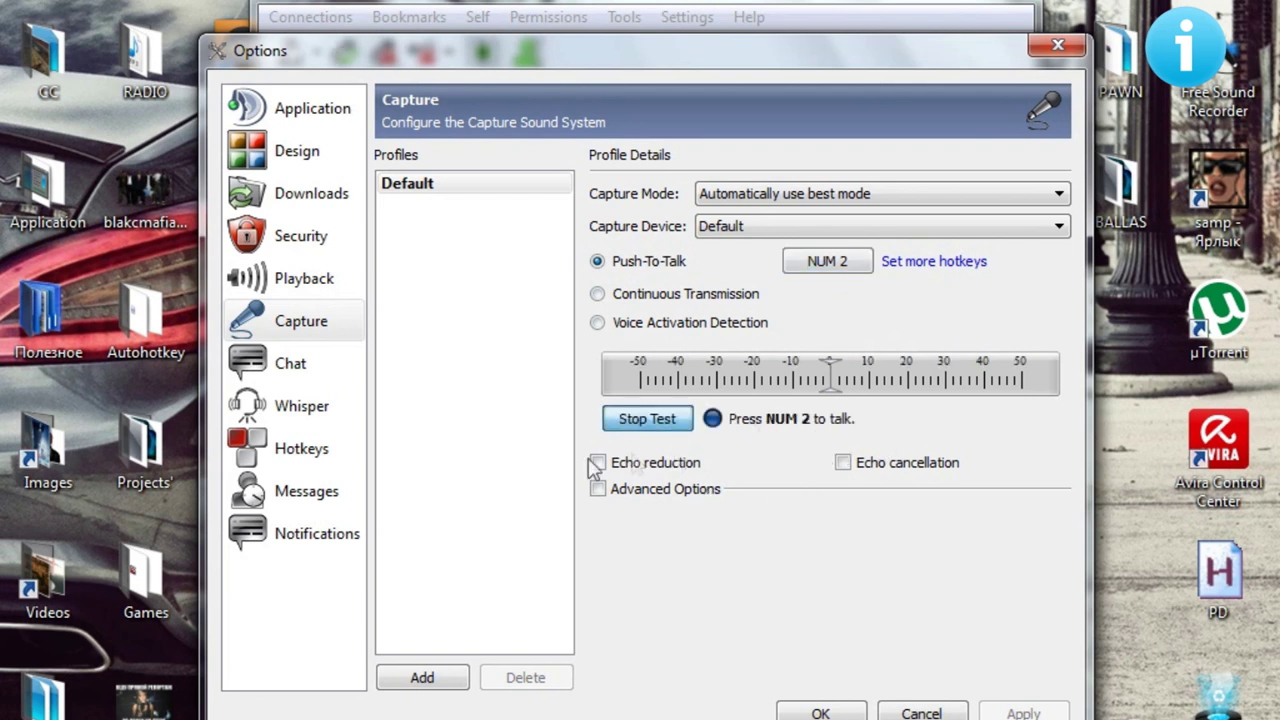
{"action": "left_click", "coordinate": [654, 420]}
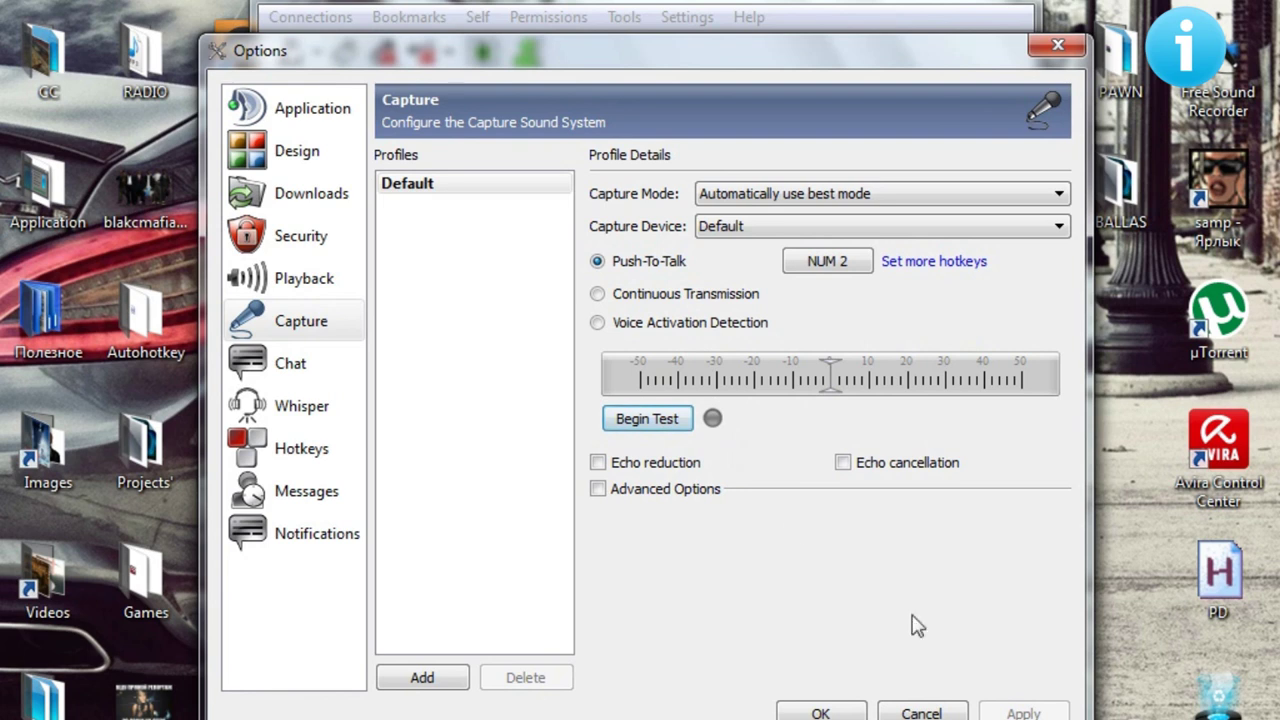
{"action": "left_click", "coordinate": [820, 713]}
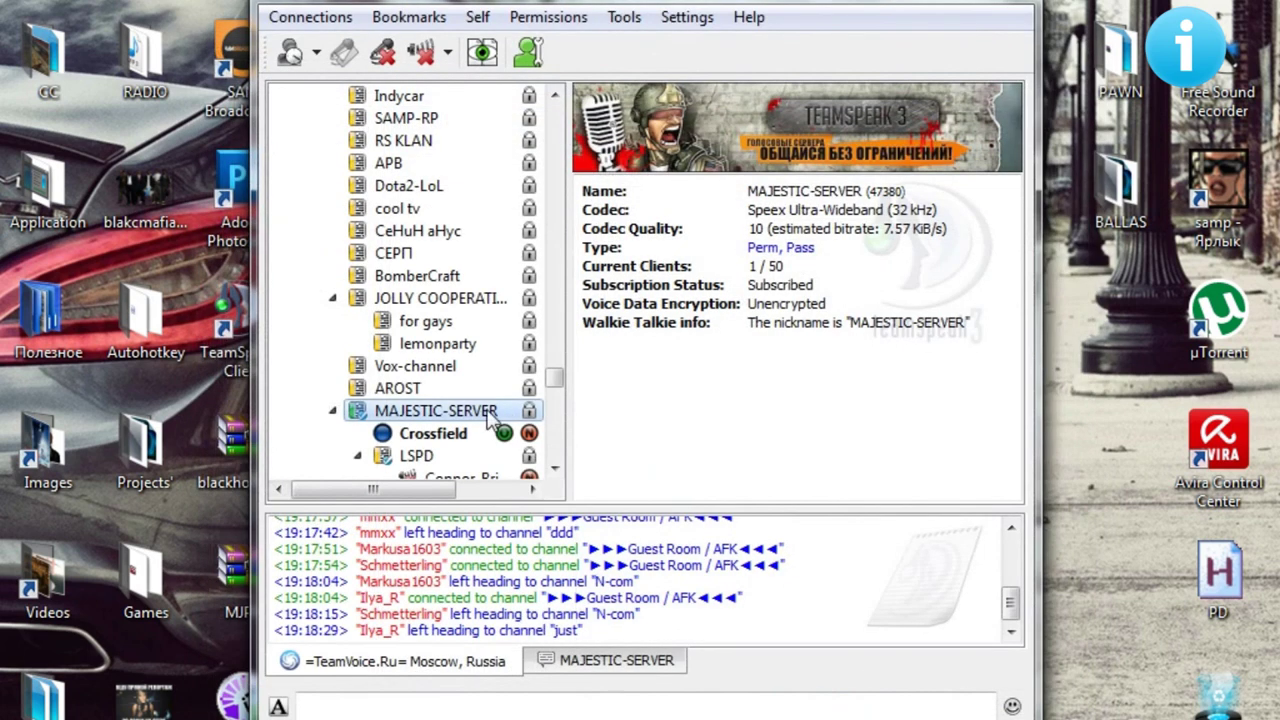
Collapse the LSPD channel under MAJESTIC-SERVER and examine the channel information of LSPD and EMS.
{"action": "scroll", "coordinate": [478, 428], "scroll_direction": "down", "scroll_amount": 1}
{"action": "left_click", "coordinate": [357, 388]}
{"action": "left_click", "coordinate": [415, 411]}
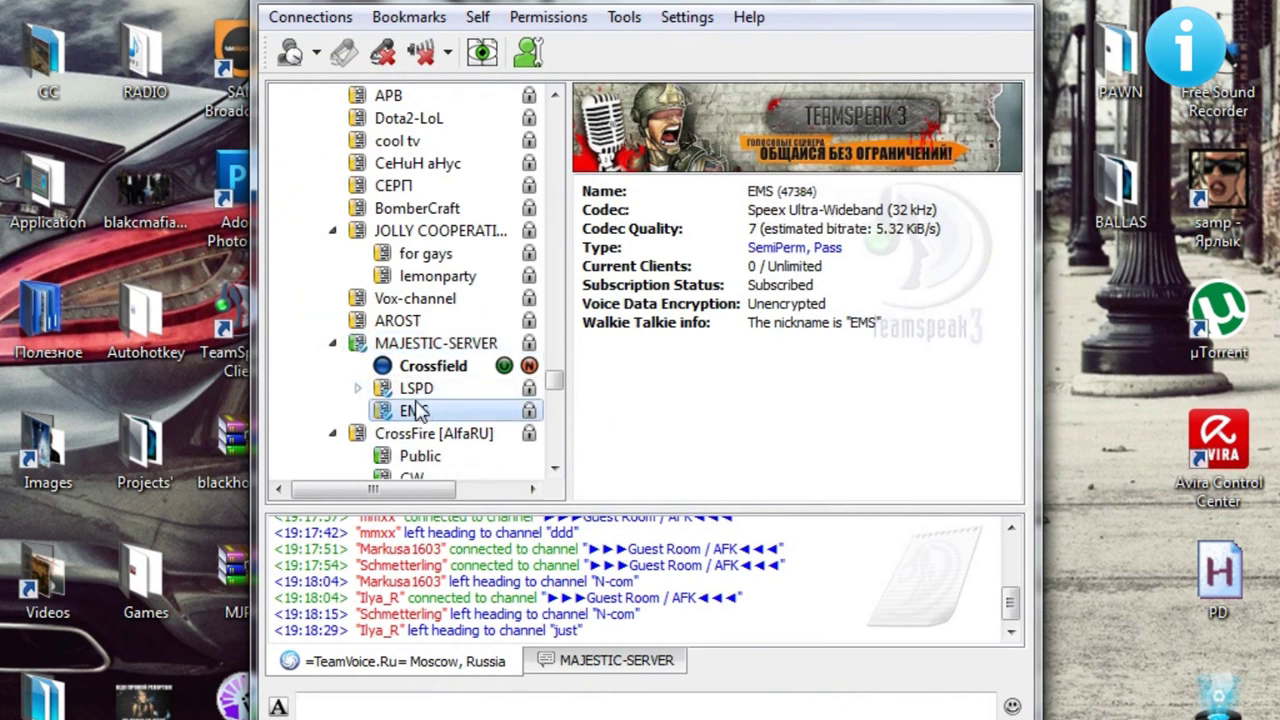
{"action": "left_click", "coordinate": [420, 391]}
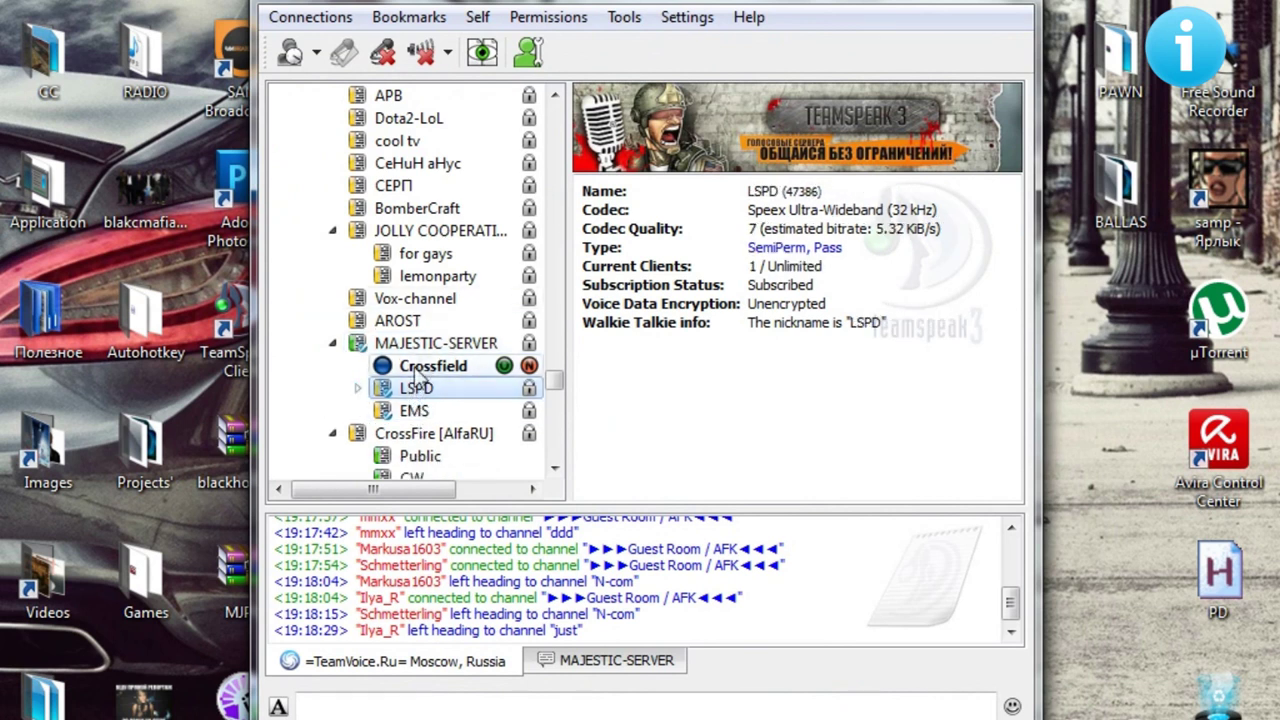
{"action": "left_click", "coordinate": [427, 413]}
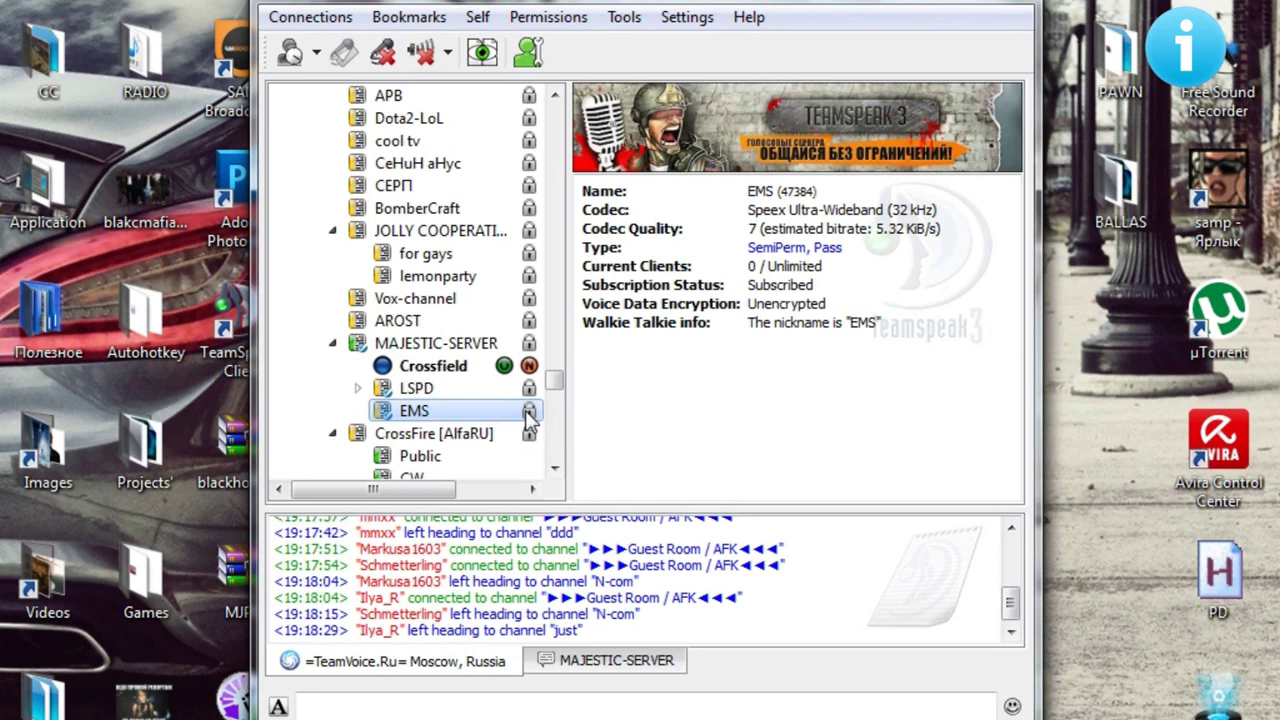
{"action": "mouse_move", "coordinate": [529, 418]}
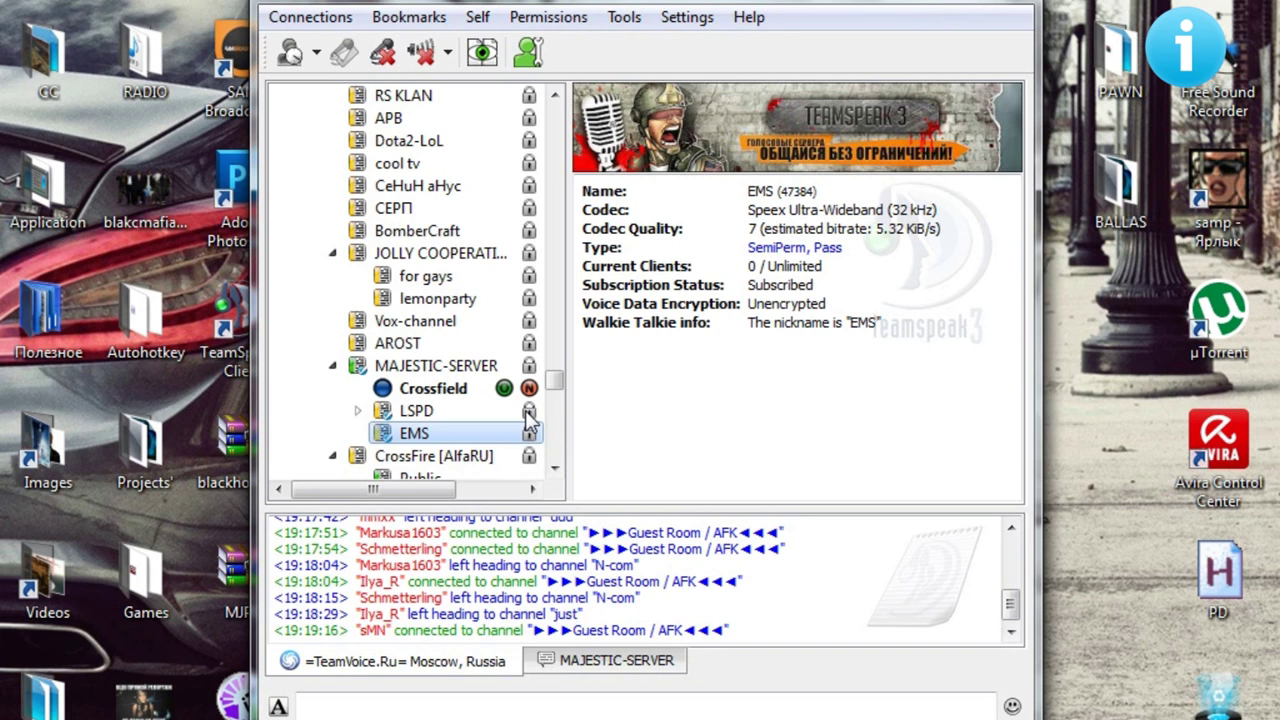
{"action": "key", "text": "Up"}
{"action": "key", "text": "Down"}
{"action": "key", "text": "Up"}
{"action": "key", "text": "Down"}
{"action": "key", "text": "Up"}
{"action": "key", "text": "Down"}
{"action": "key", "text": "Up"}
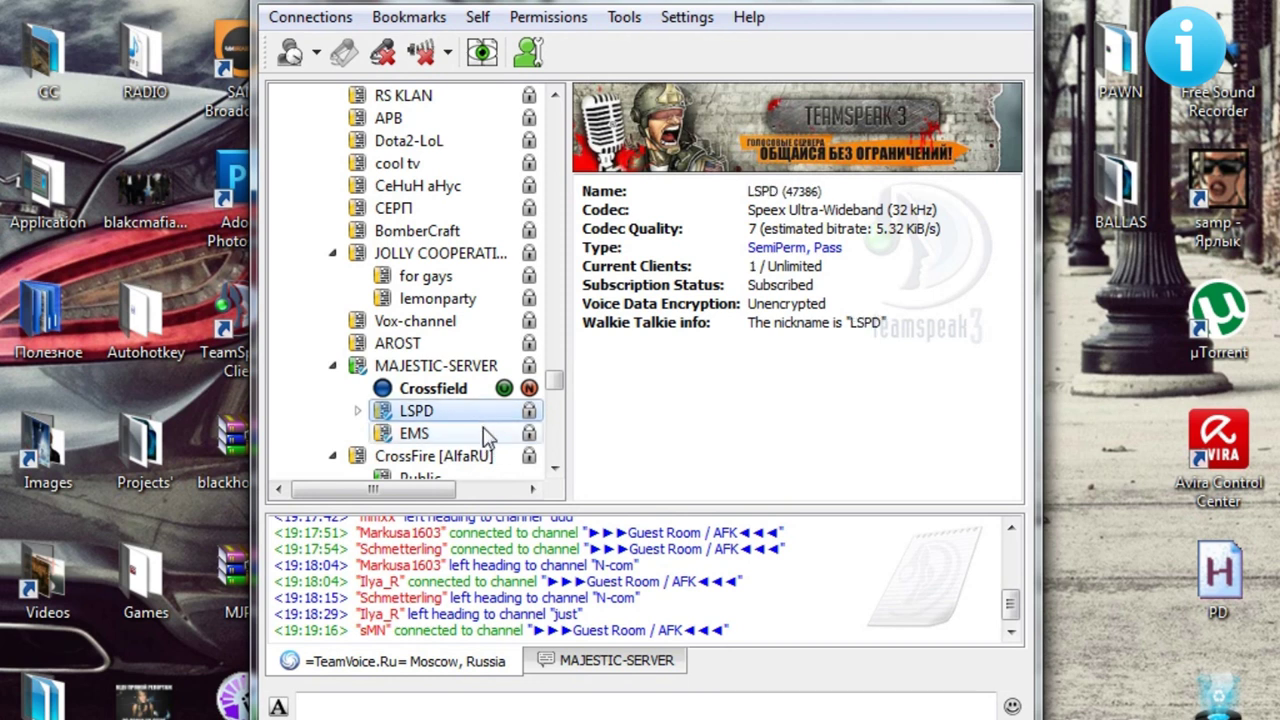
Compare the MAJESTIC-SERVER channel chat with the server log of TeamVoice.Ru, ending on the channel chat.
{"action": "left_click", "coordinate": [618, 662]}
{"action": "scroll", "coordinate": [540, 430], "scroll_direction": "down", "scroll_amount": 1}
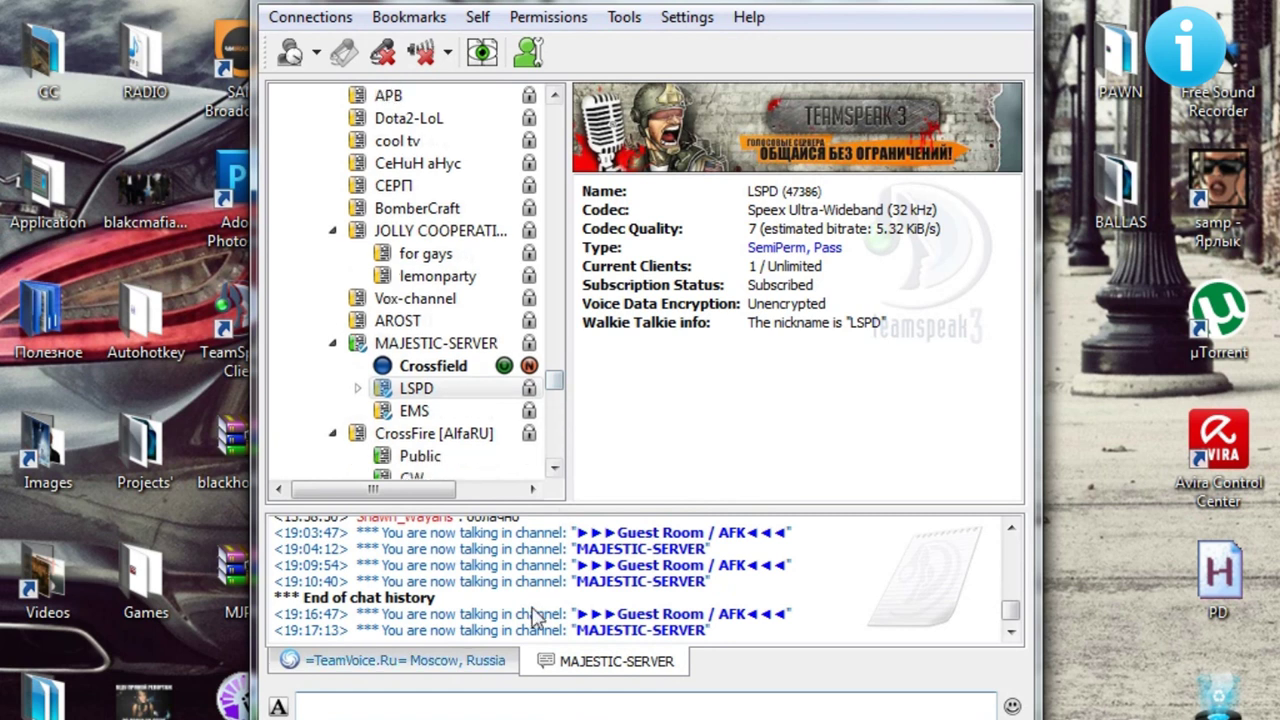
{"action": "left_click", "coordinate": [464, 664]}
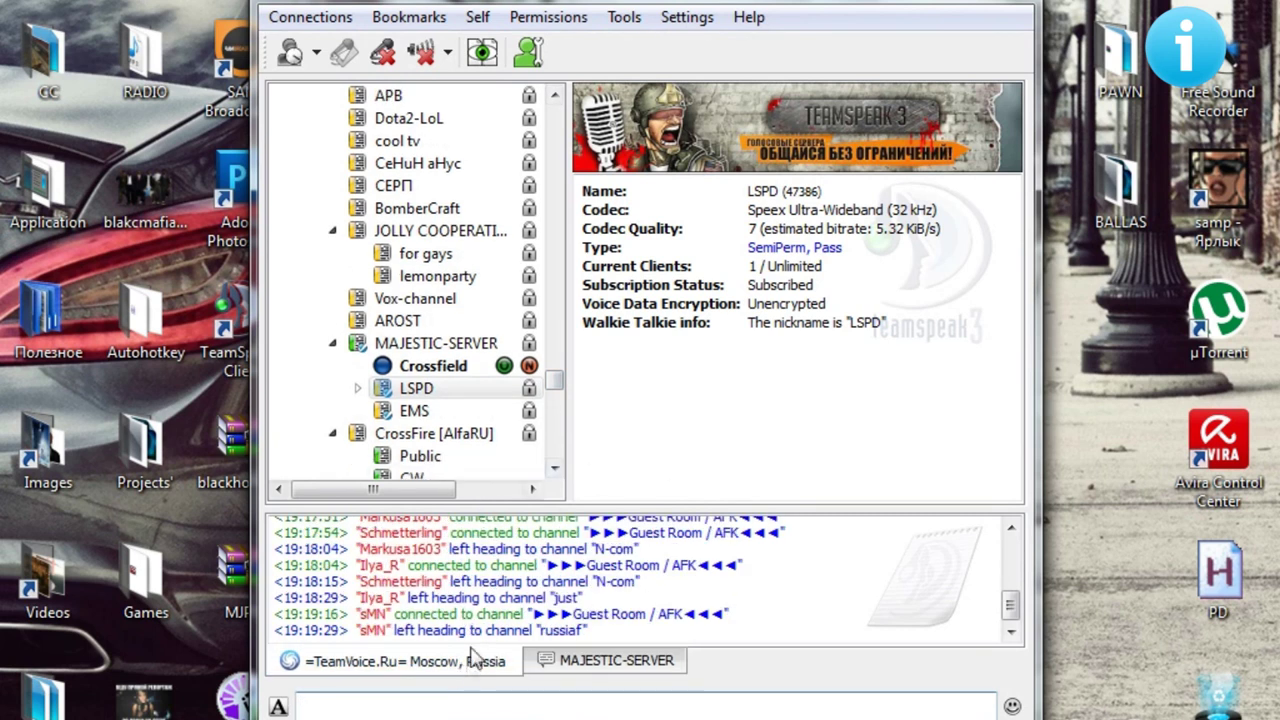
{"action": "left_click", "coordinate": [572, 668]}
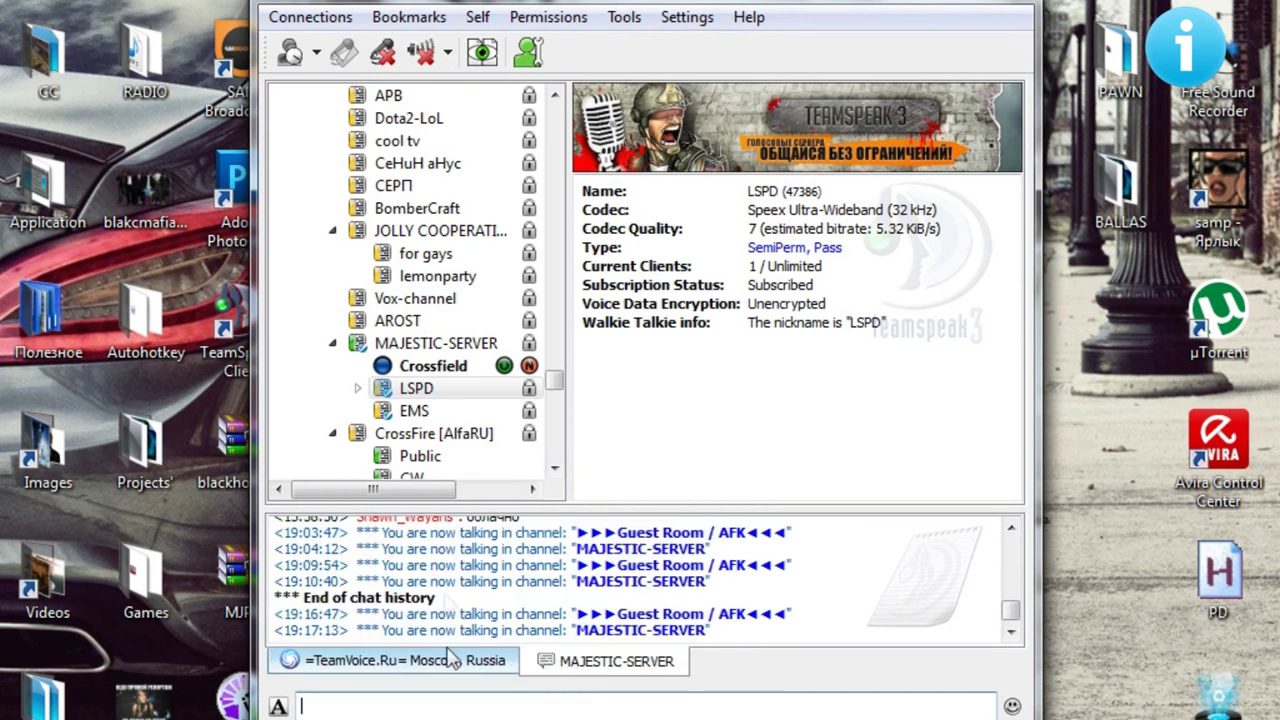
Expand the LSPD channel and view the client information of the member inside it.
{"action": "double_click", "coordinate": [437, 390]}
{"action": "left_click", "coordinate": [746, 410]}
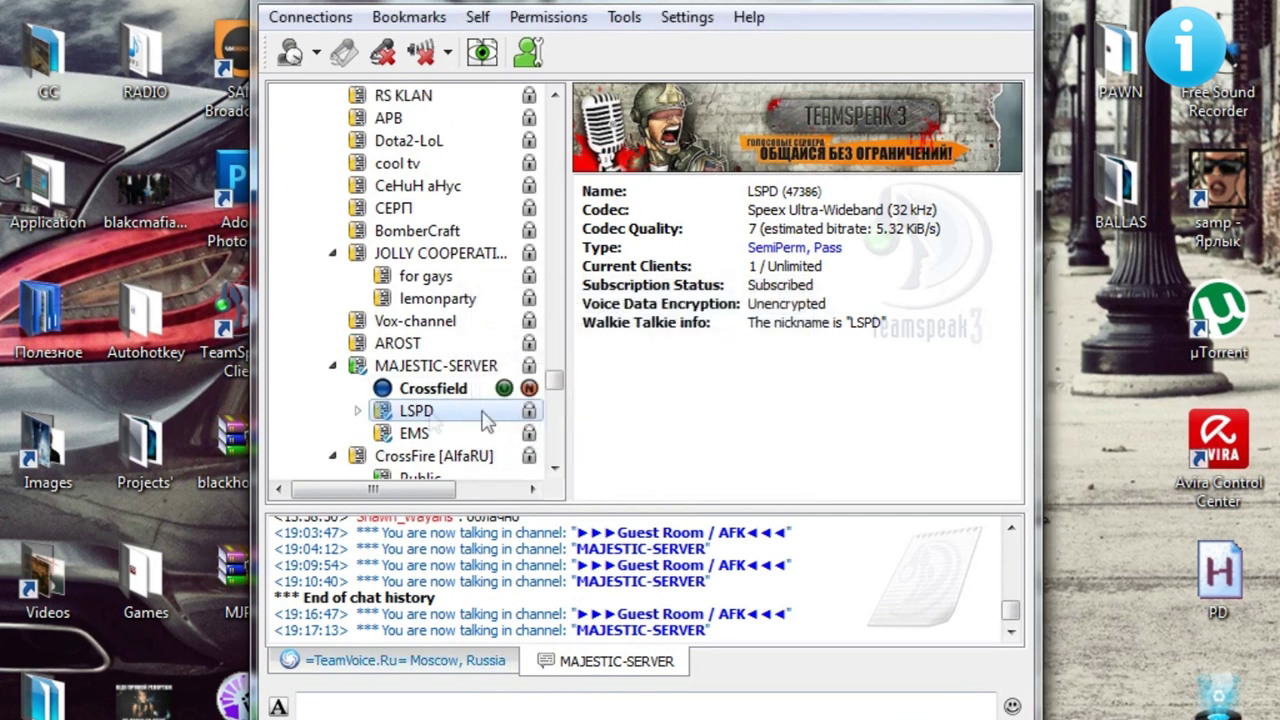
{"action": "left_click", "coordinate": [358, 411]}
{"action": "left_click", "coordinate": [455, 436]}
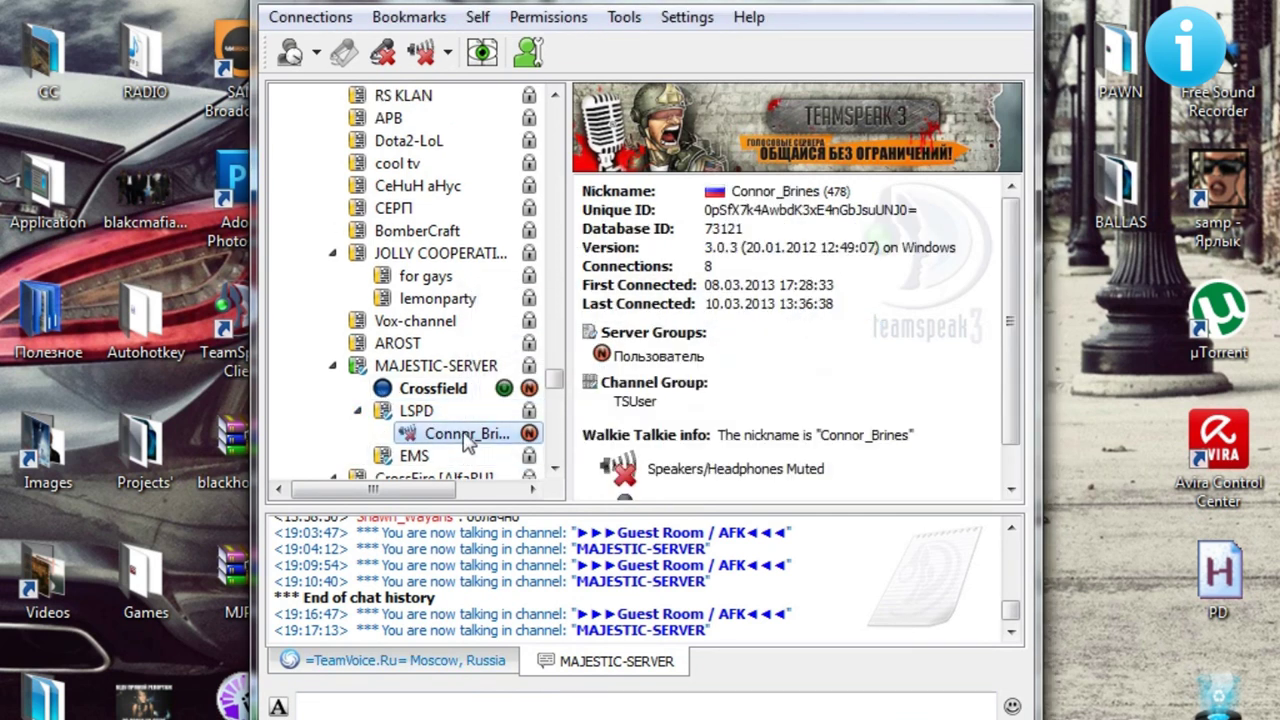
{"action": "left_click", "coordinate": [472, 438]}
{"action": "left_click", "coordinate": [467, 456]}
{"action": "scroll", "coordinate": [469, 457], "scroll_direction": "down", "scroll_amount": 1}
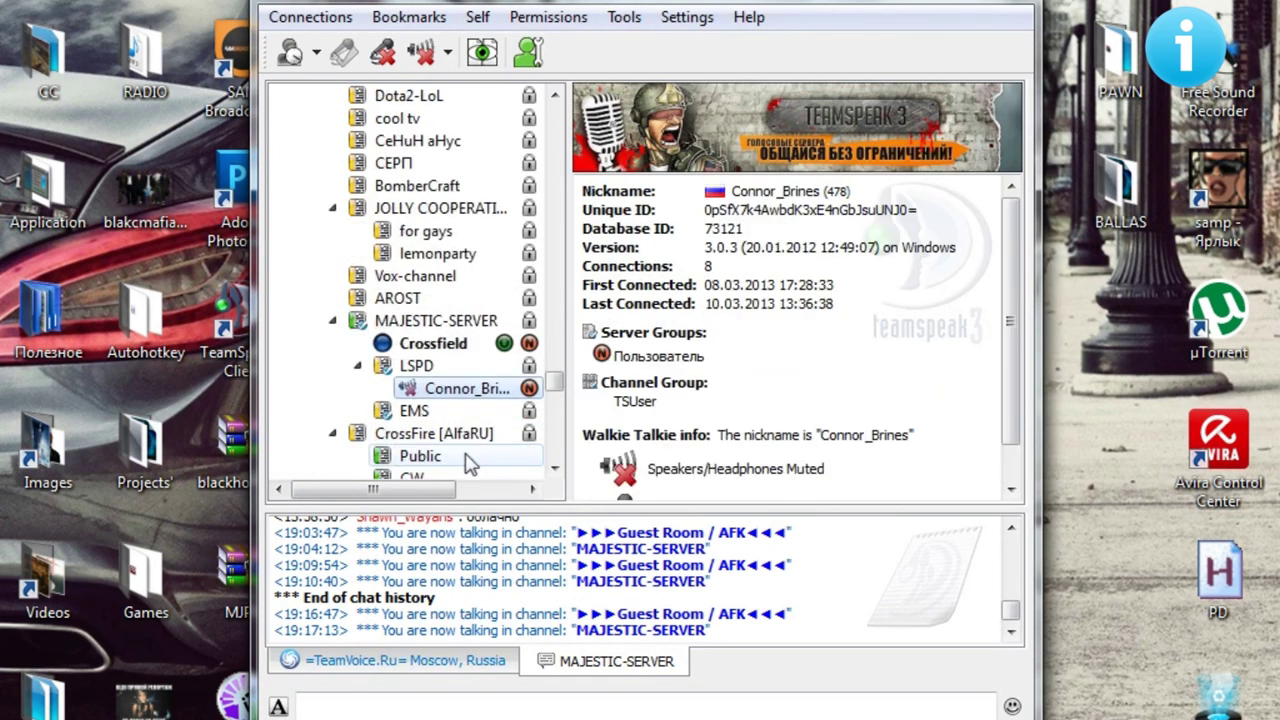
Open a private chat with the member in the LSPD channel and close it again.
{"action": "double_click", "coordinate": [468, 390]}
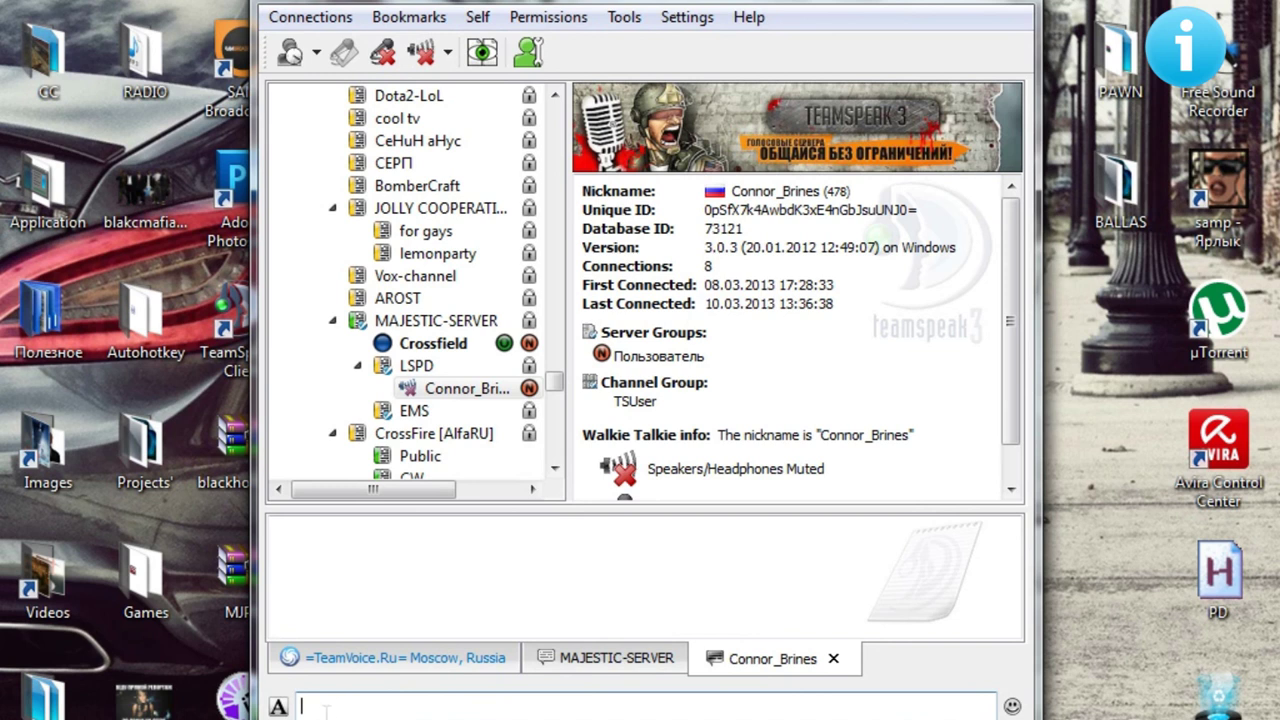
{"action": "left_click", "coordinate": [832, 660]}
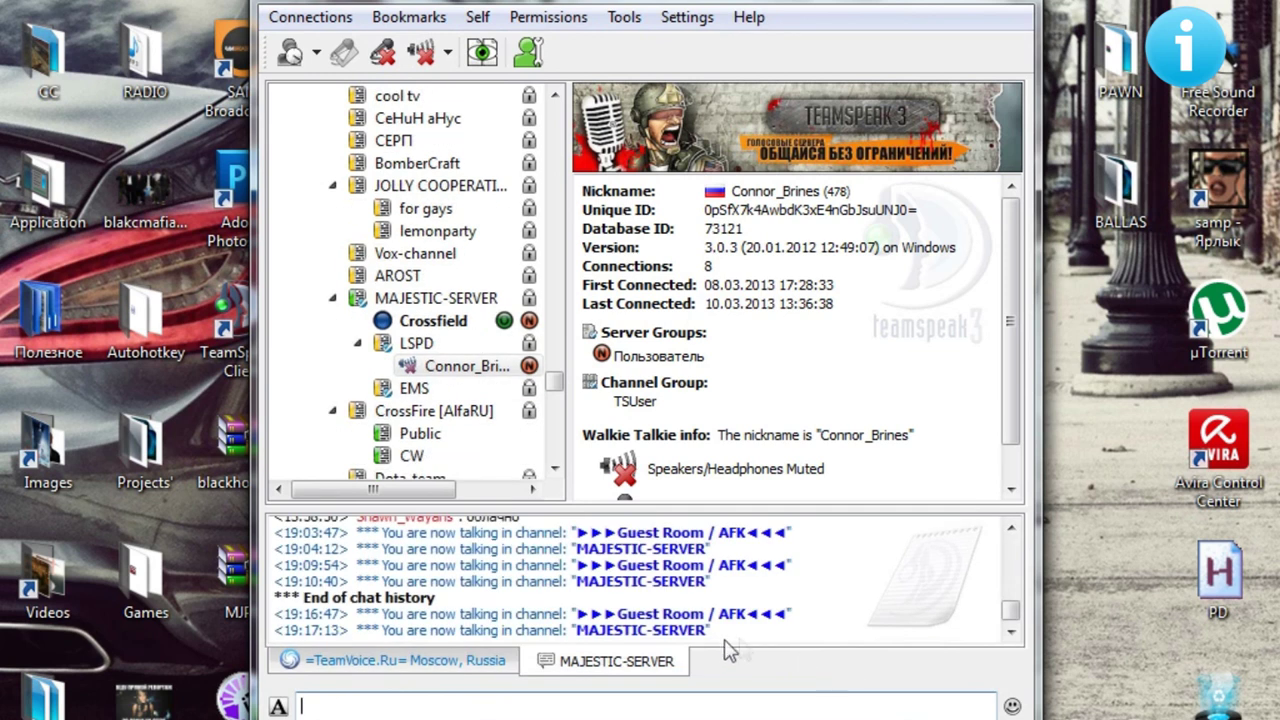